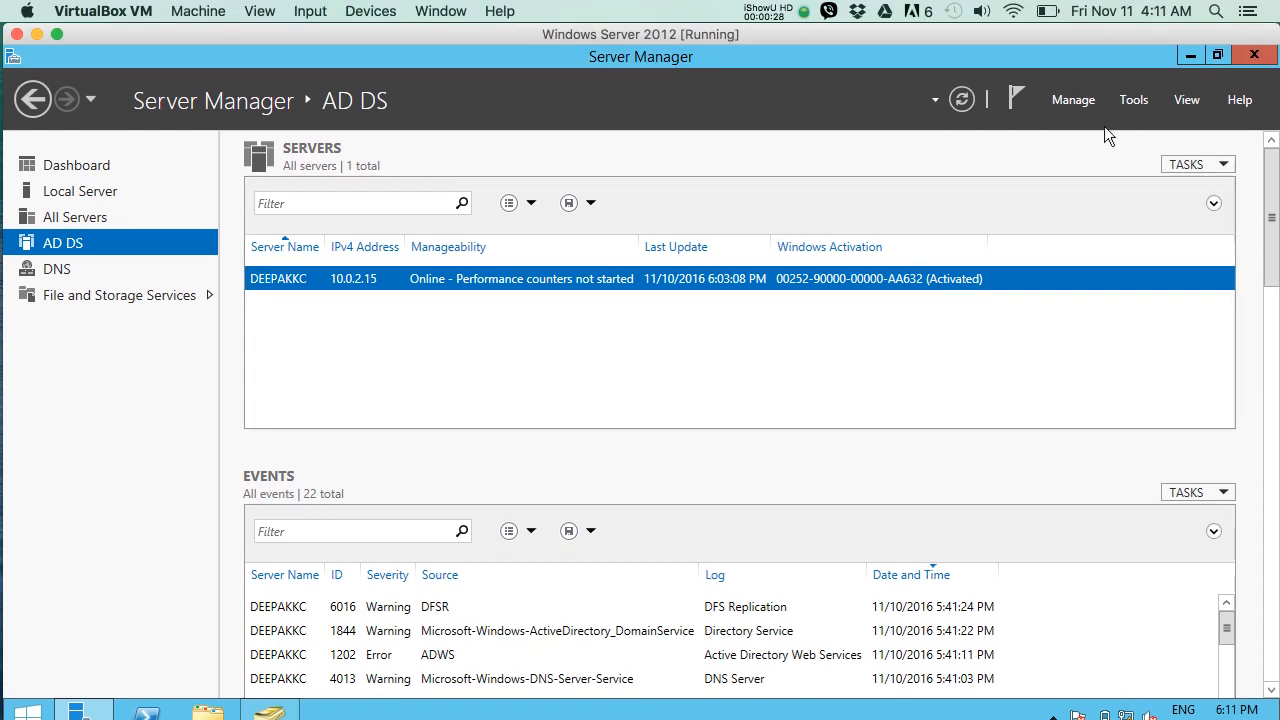
# Open Active Directory Users and Computers, show the domain's Users container and widen the Name column.
pyautogui.click(1133, 100)
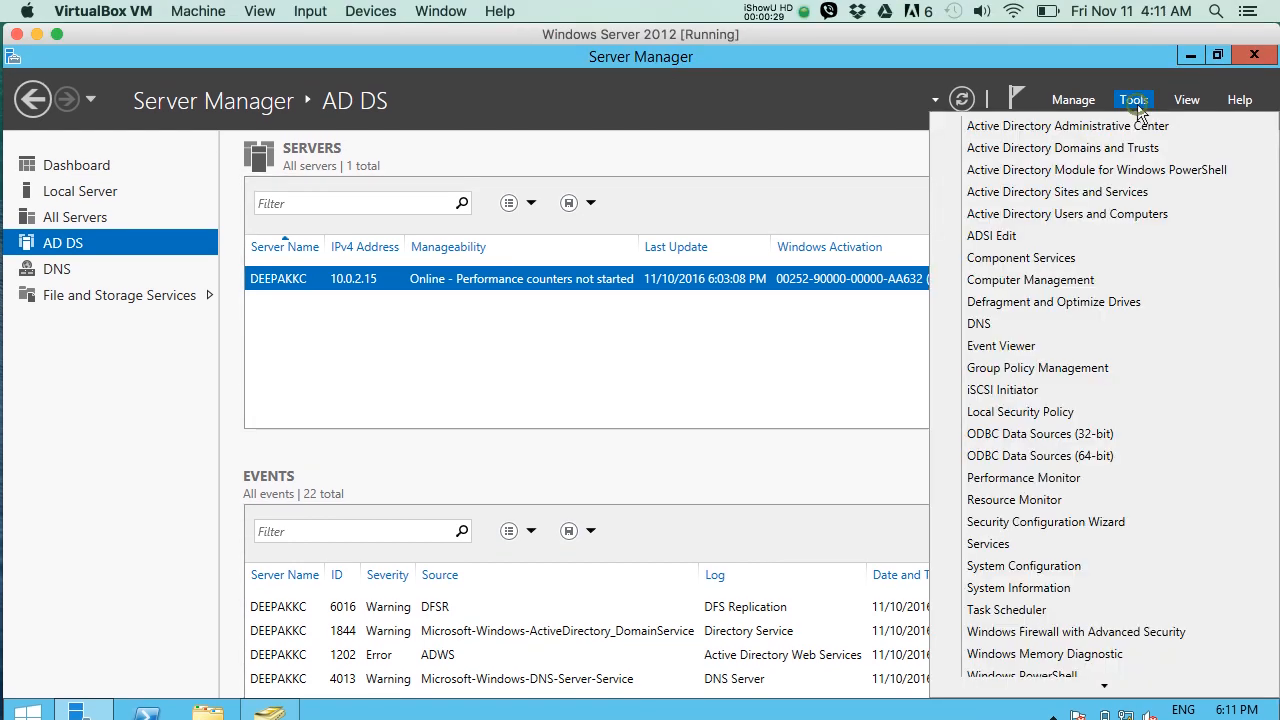
pyautogui.click(1096, 214)
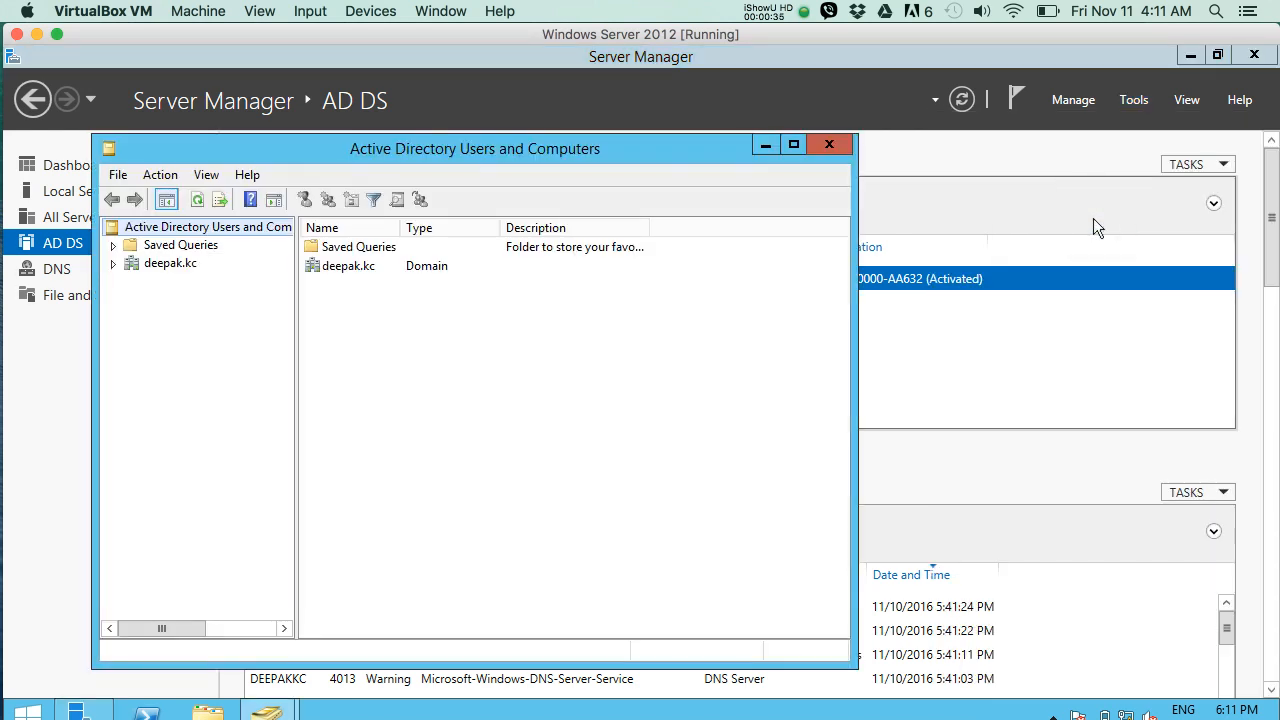
pyautogui.click(141, 268)
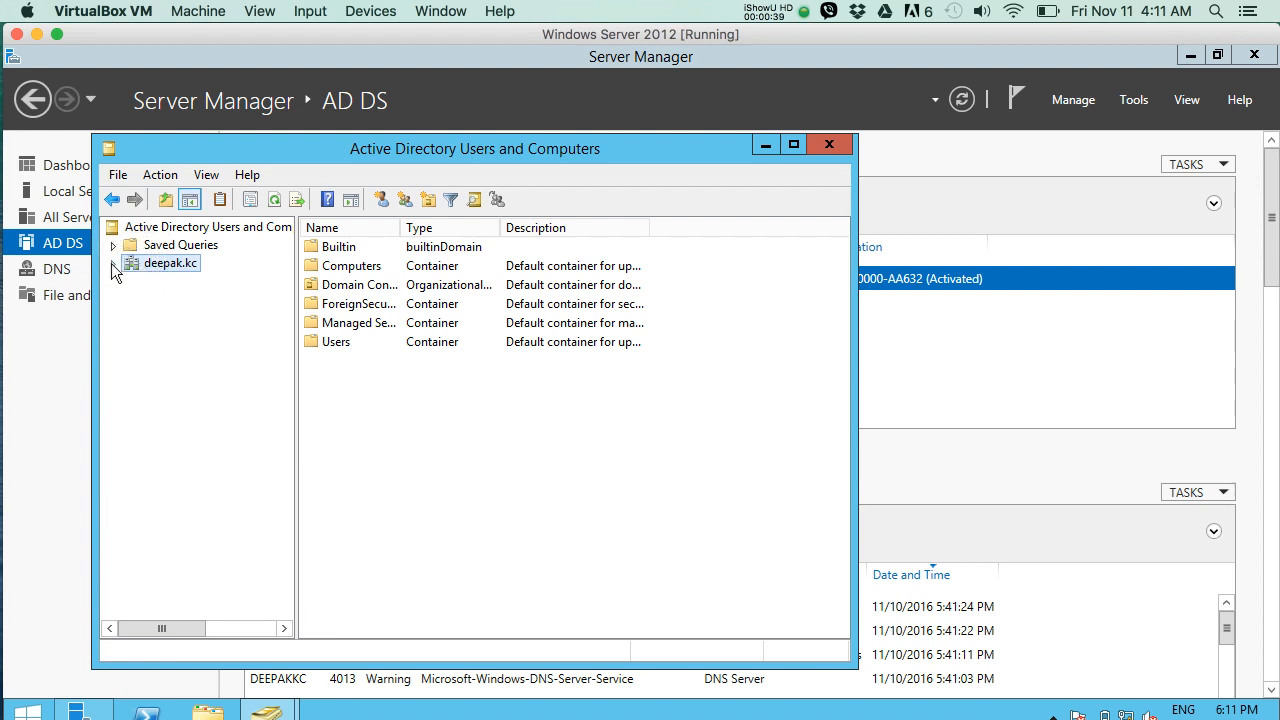
pyautogui.click(113, 266)
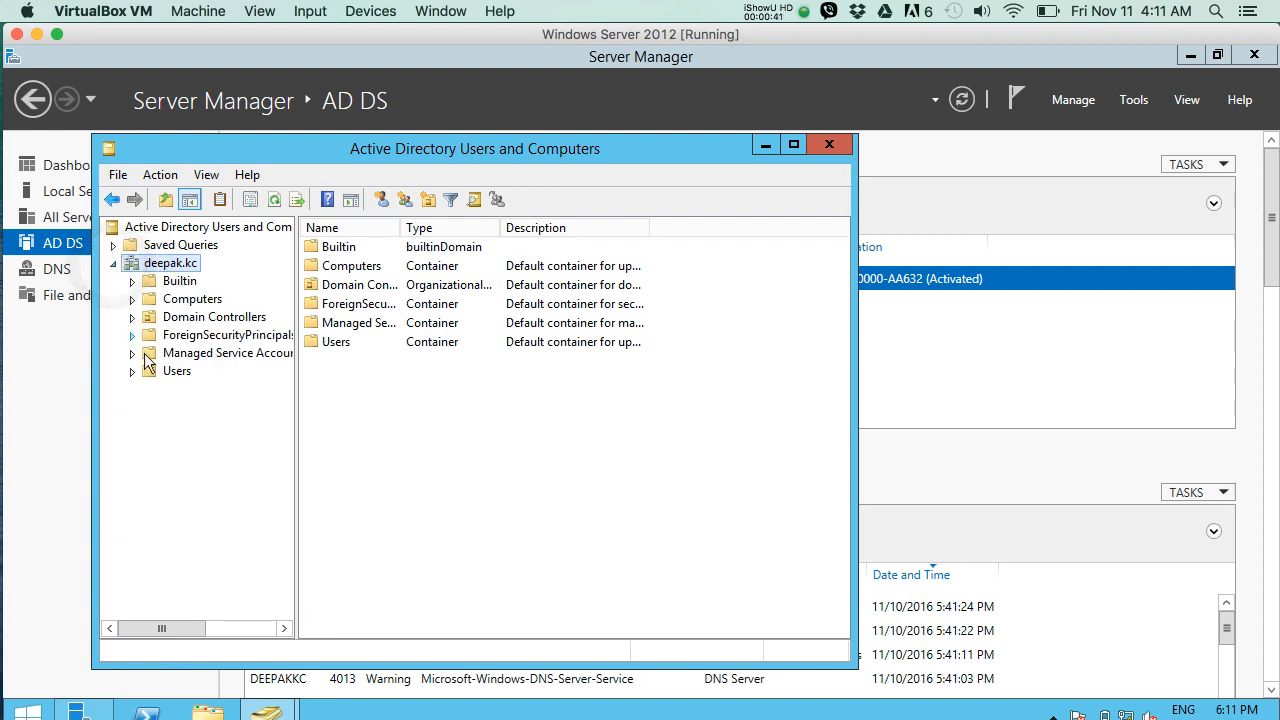
pyautogui.click(163, 372)
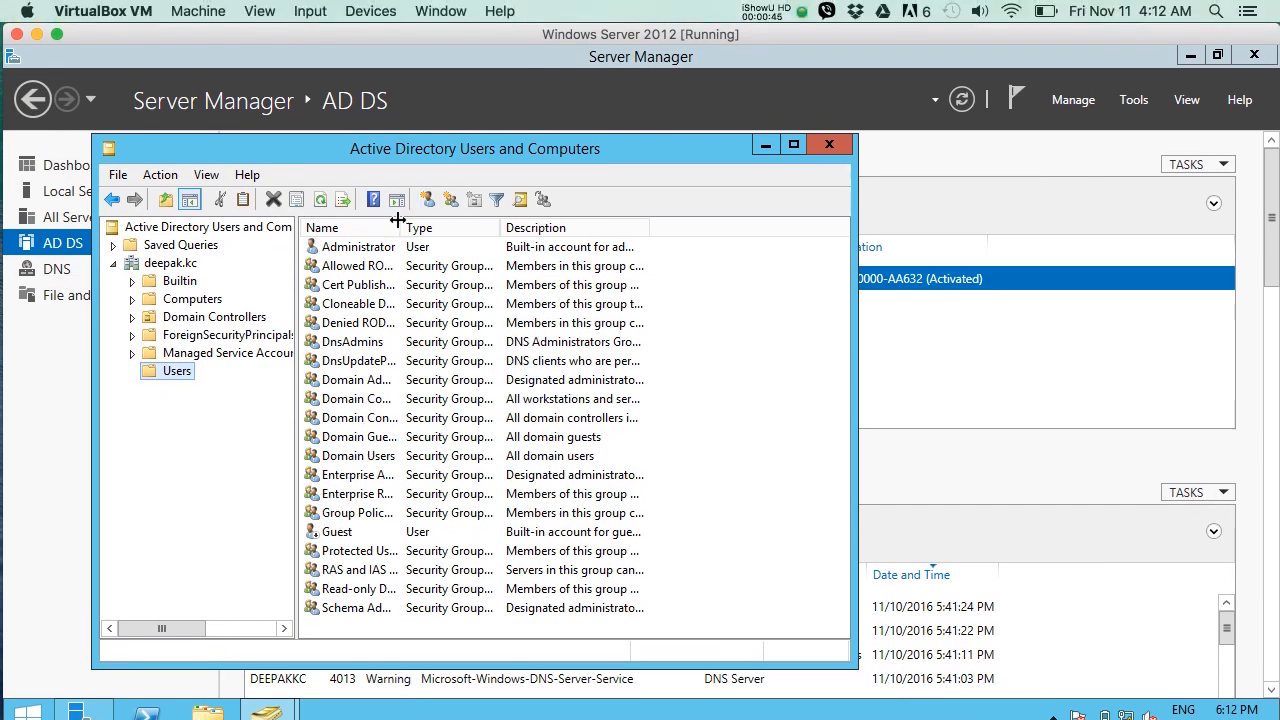
pyautogui.moveTo(398, 220); pyautogui.dragTo(465, 220)
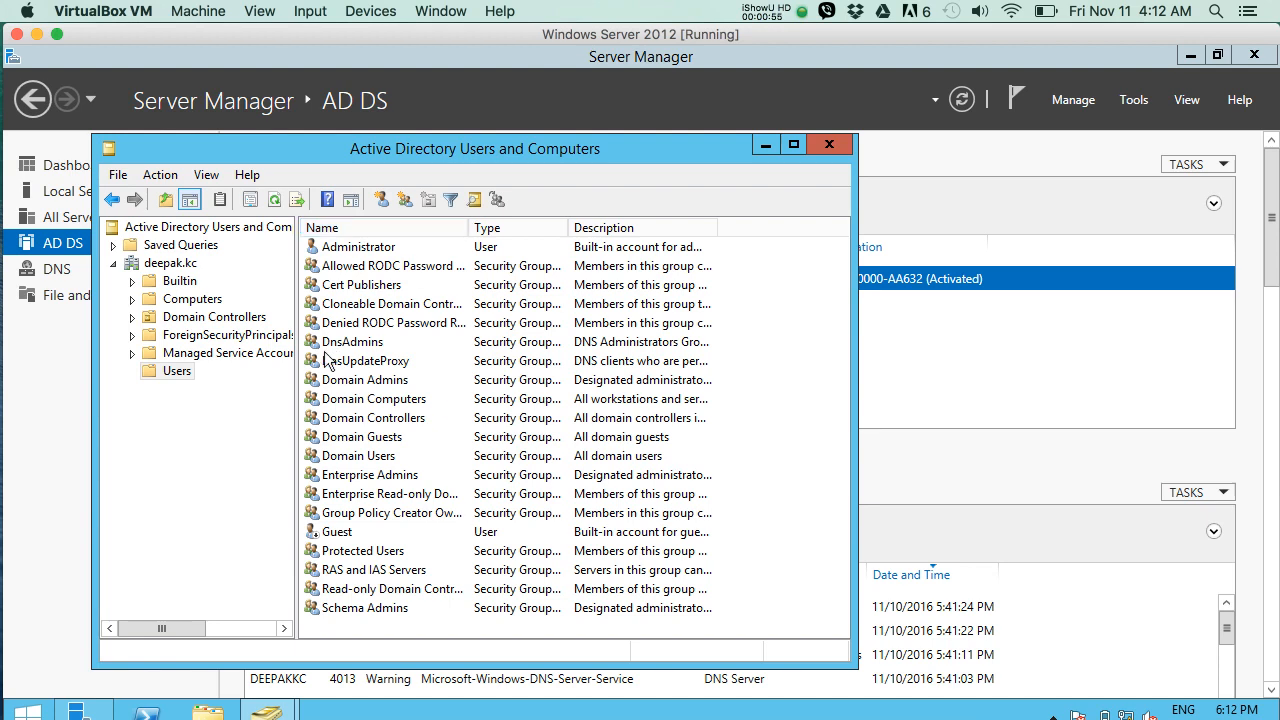
# Start a new user in the Users container and enter the user's first and last name.
pyautogui.rightClick(181, 358)
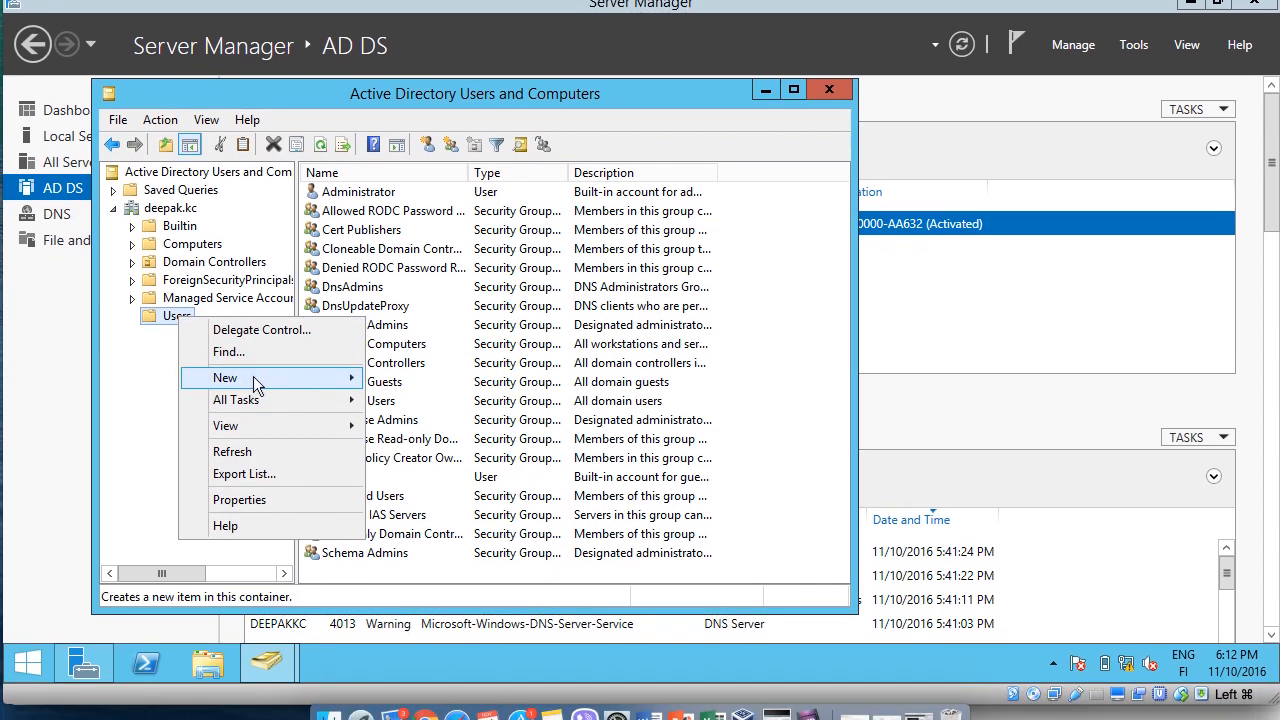
pyautogui.moveTo(257, 422)
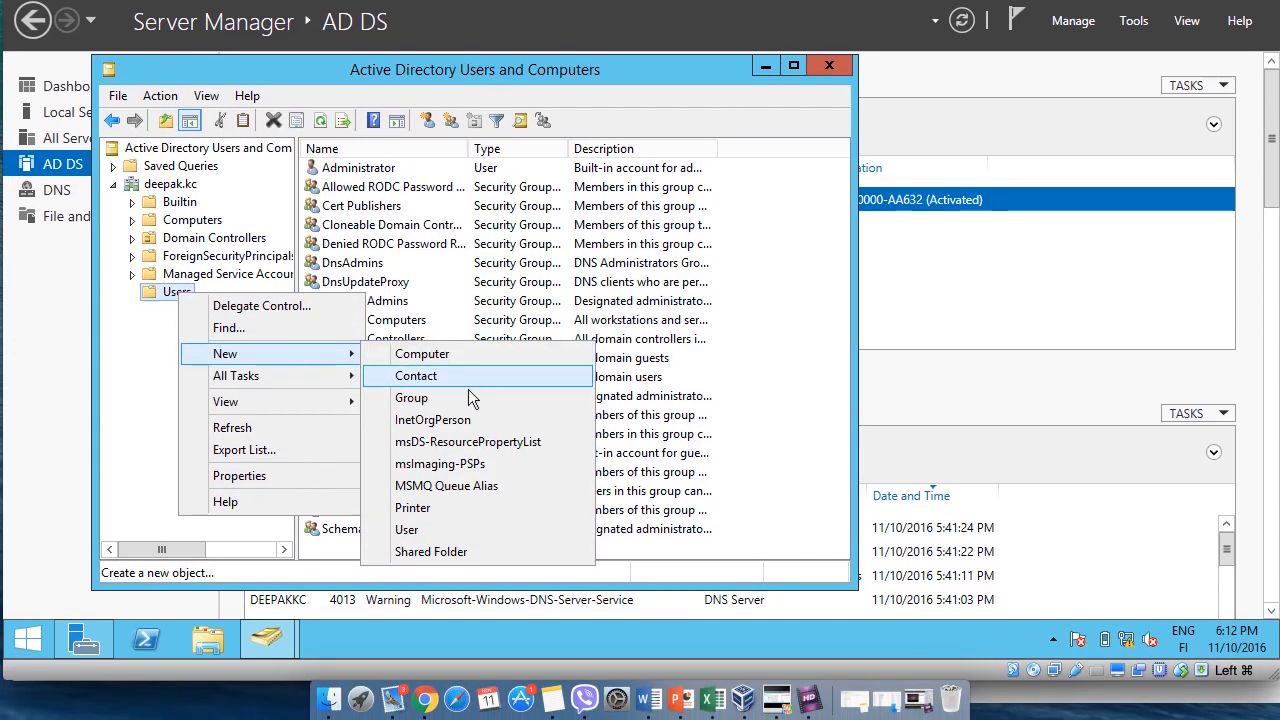
pyautogui.click(428, 532)
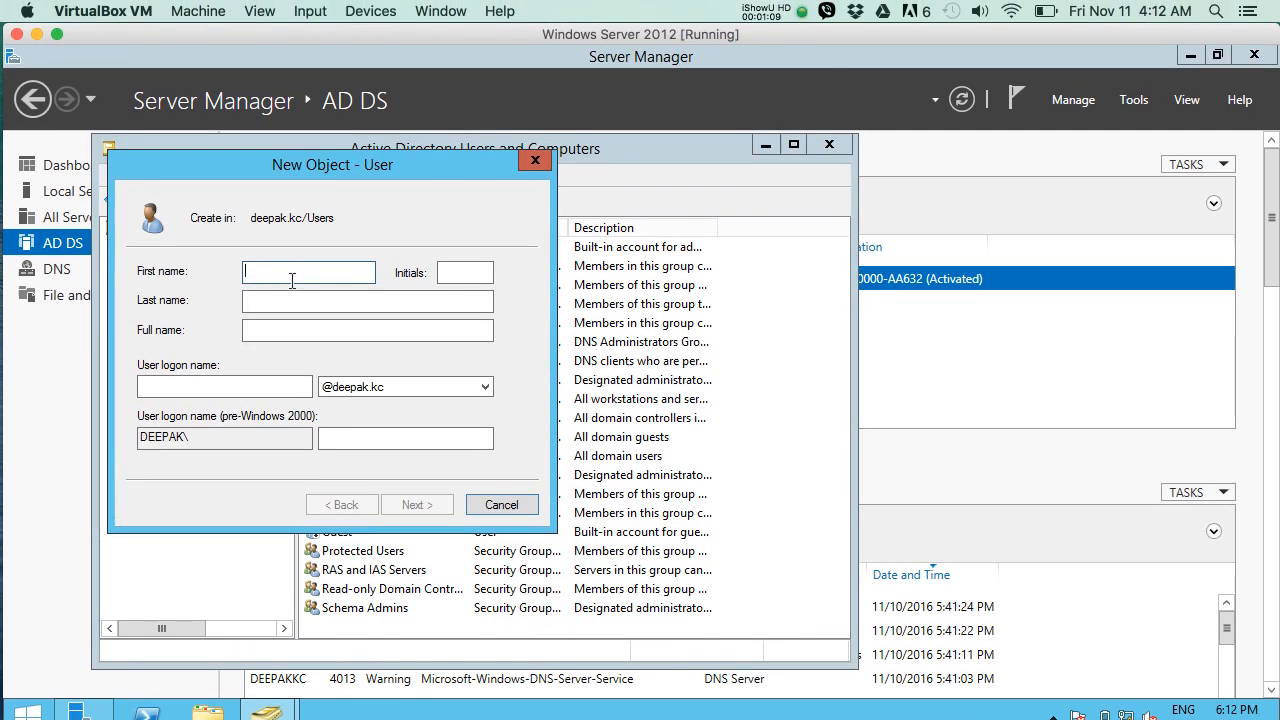
pyautogui.click(268, 302)
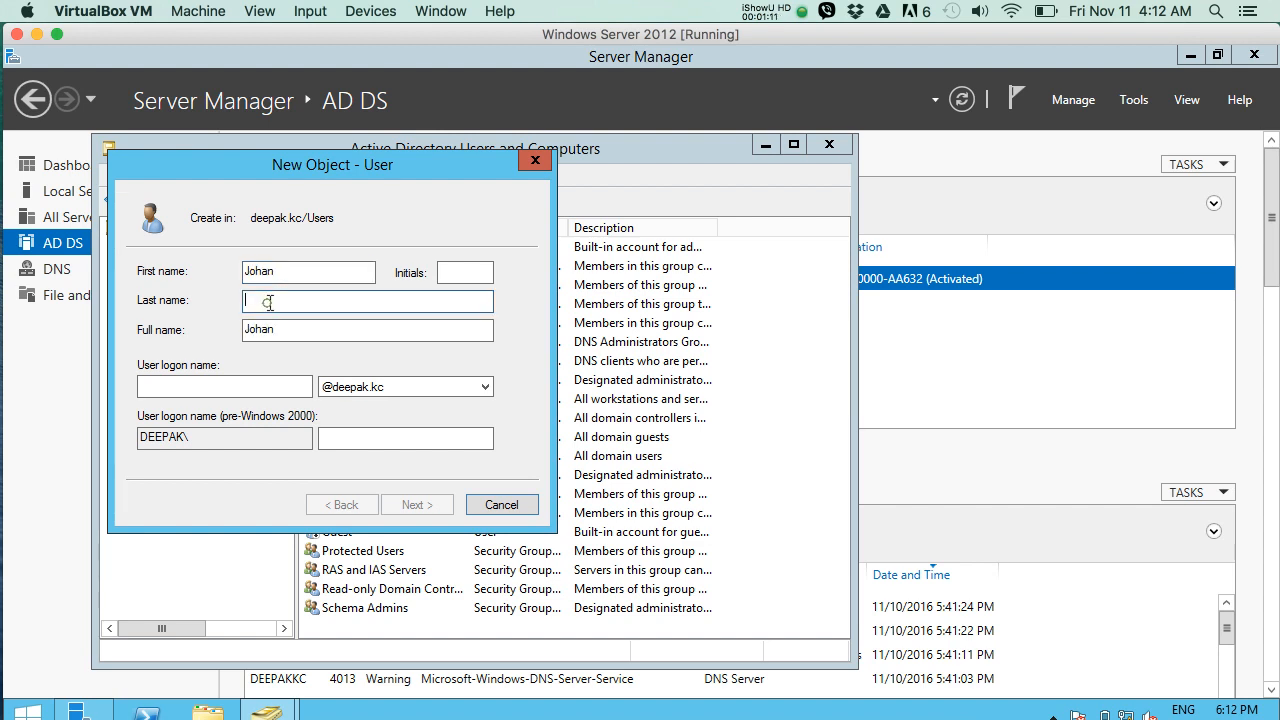
pyautogui.write('Sith')
# Correct the spelling of the new user's last name.
pyautogui.click(204, 380)
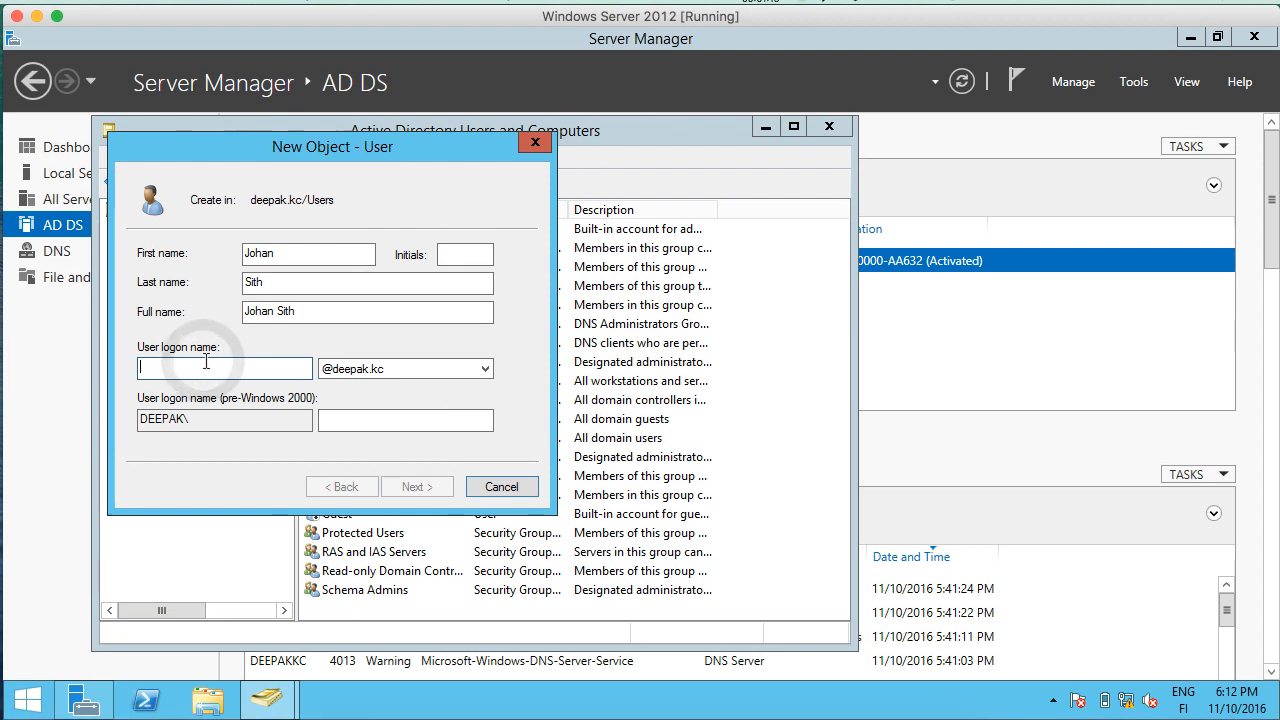
pyautogui.click(323, 328)
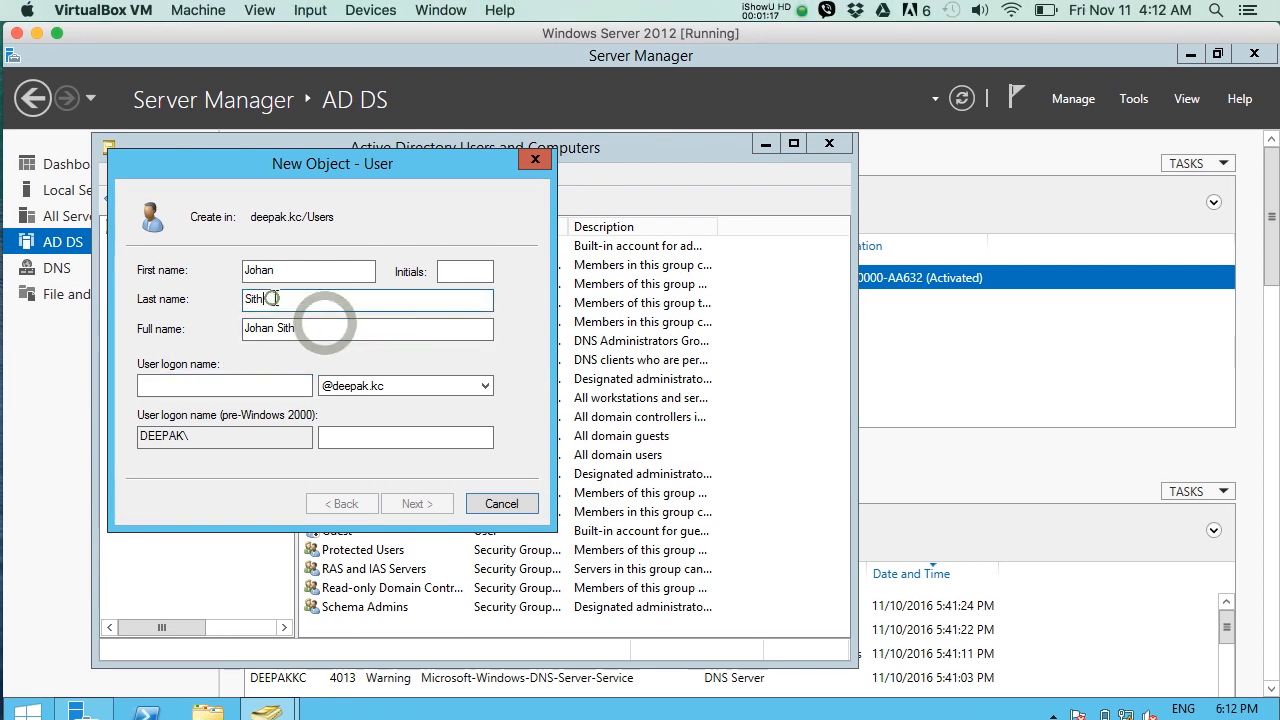
pyautogui.click(275, 292)
pyautogui.press('BackSpace')
pyautogui.press('BackSpace')
pyautogui.press('BackSpace')
pyautogui.write('mi')
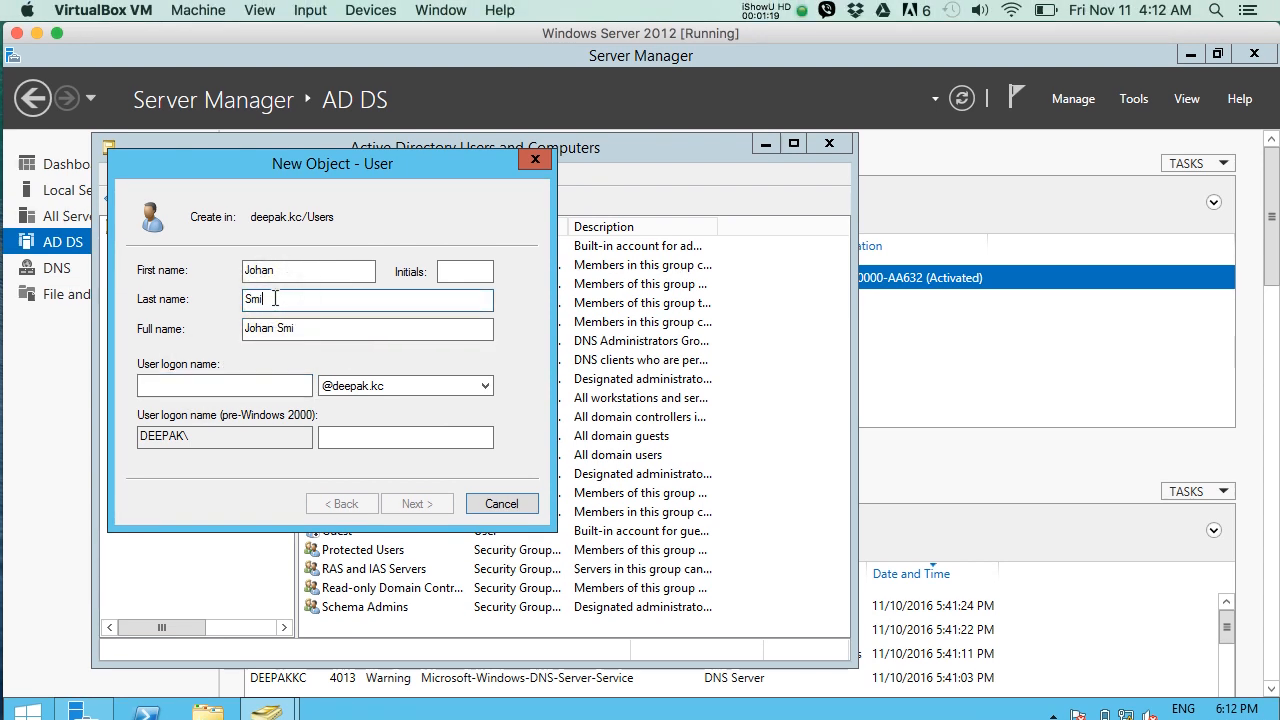
# Enter the new user's logon name and continue to the password settings.
pyautogui.click(231, 388)
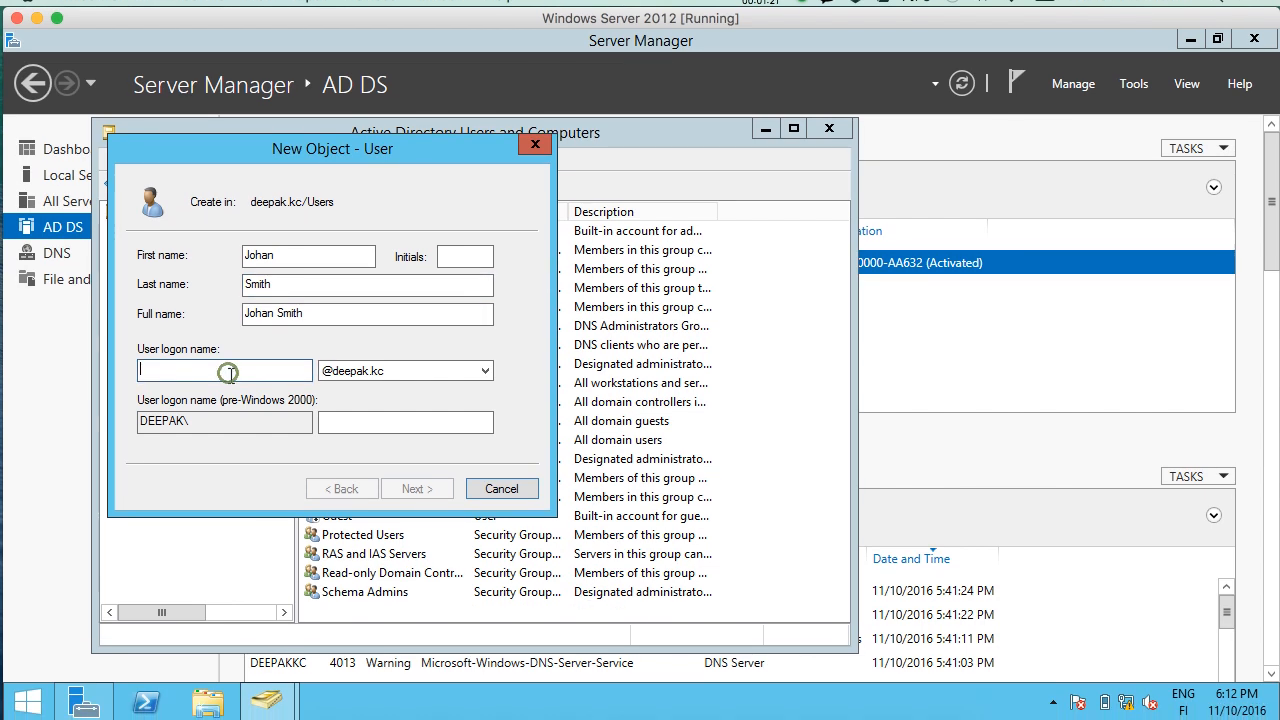
pyautogui.write('johnS')
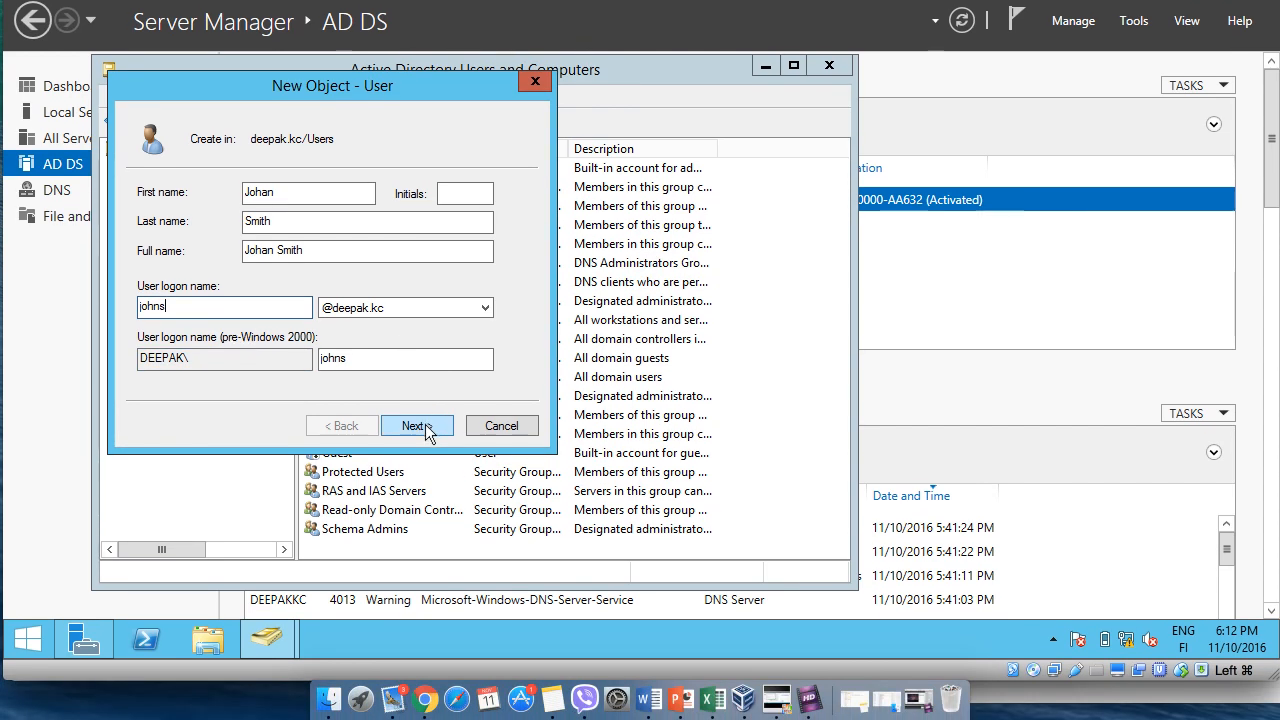
pyautogui.click(422, 471)
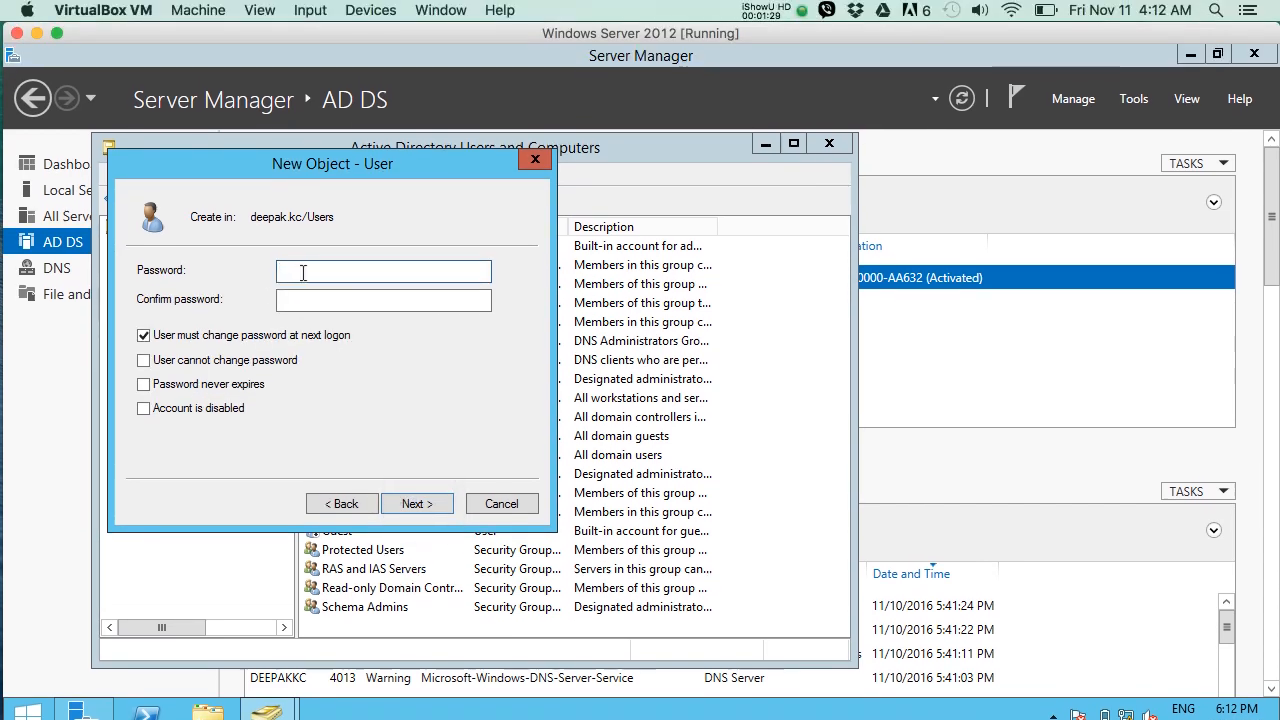
# Enter the new user's account password and repeat it in the confirmation field.
pyautogui.write('***')
pyautogui.click(311, 301)
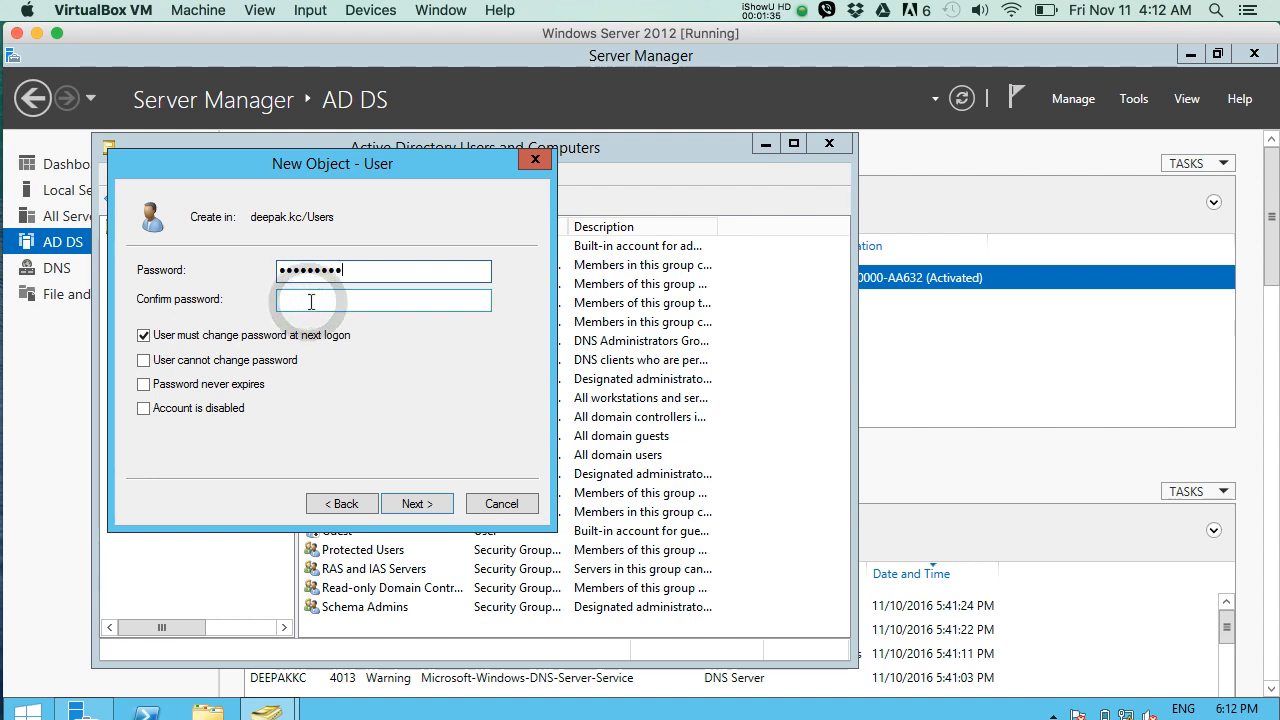
pyautogui.press('BackSpace')
pyautogui.press('BackSpace')
pyautogui.press('BackSpace')
pyautogui.press('BackSpace')
pyautogui.press('BackSpace')
pyautogui.press('BackSpace')
pyautogui.press('BackSpace')
pyautogui.press('BackSpace')
pyautogui.press('BackSpace')
pyautogui.write('*')
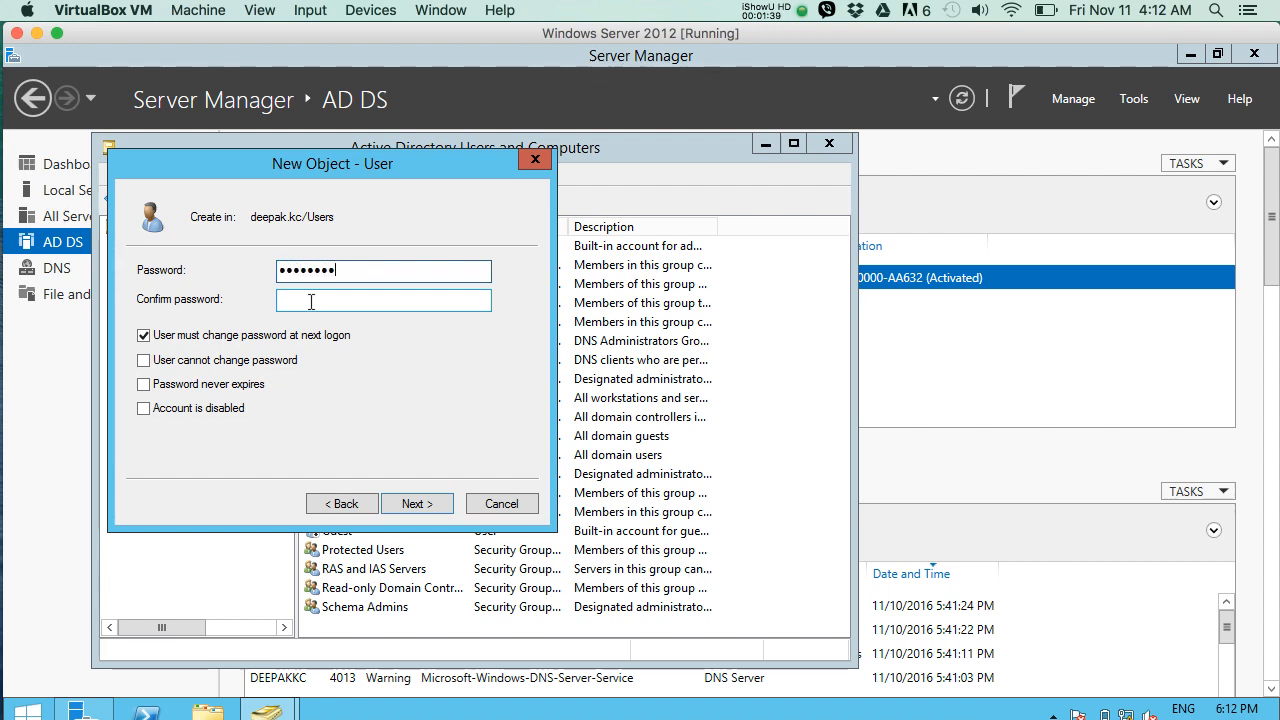
pyautogui.click(304, 304)
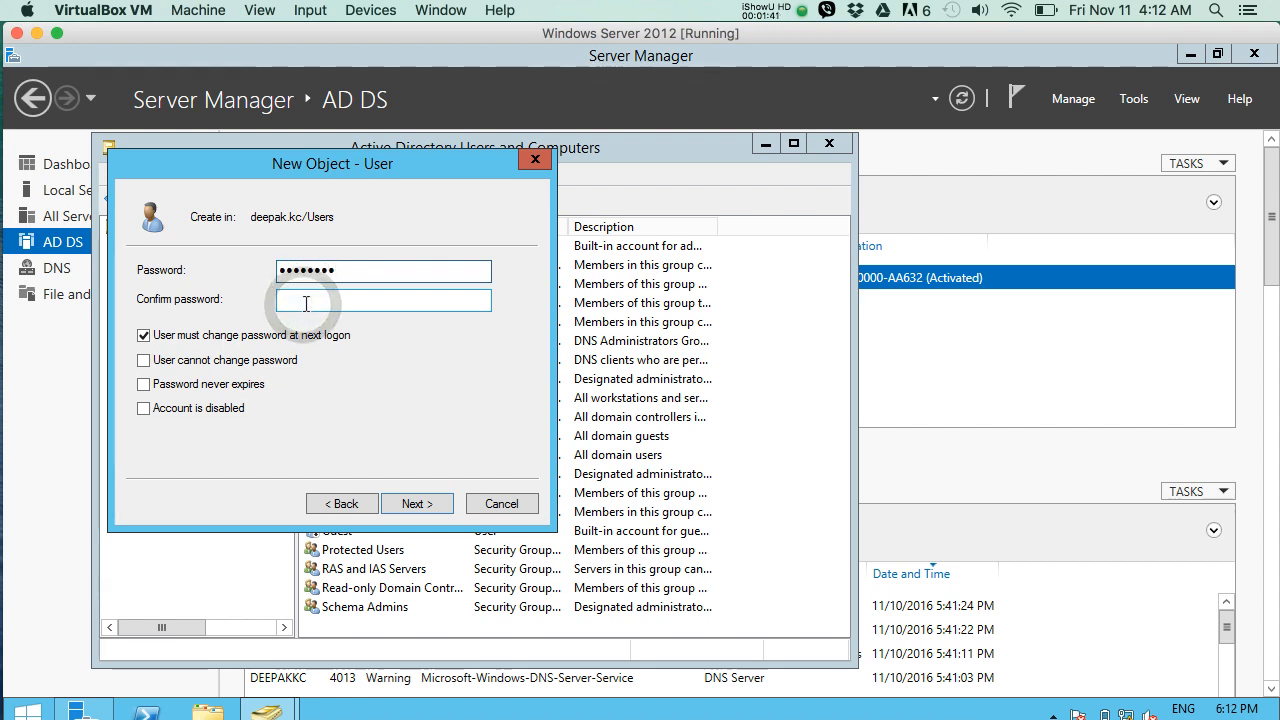
pyautogui.write('****')
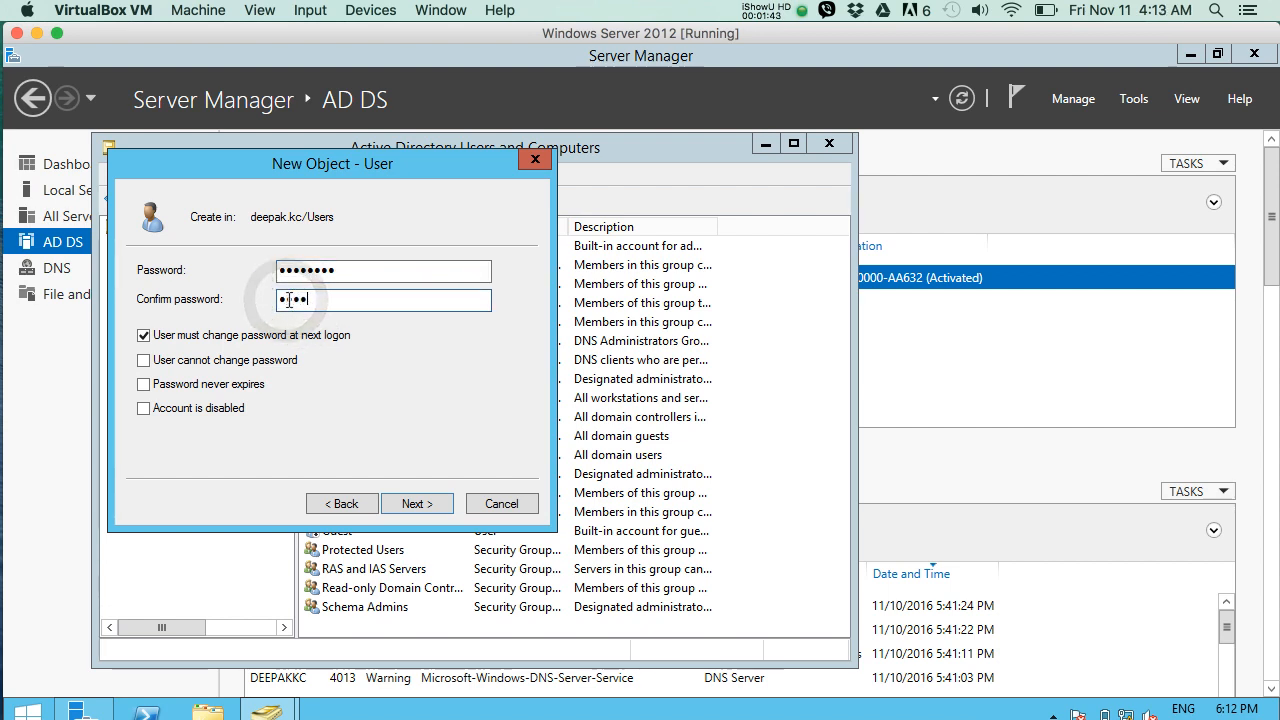
pyautogui.write('***')
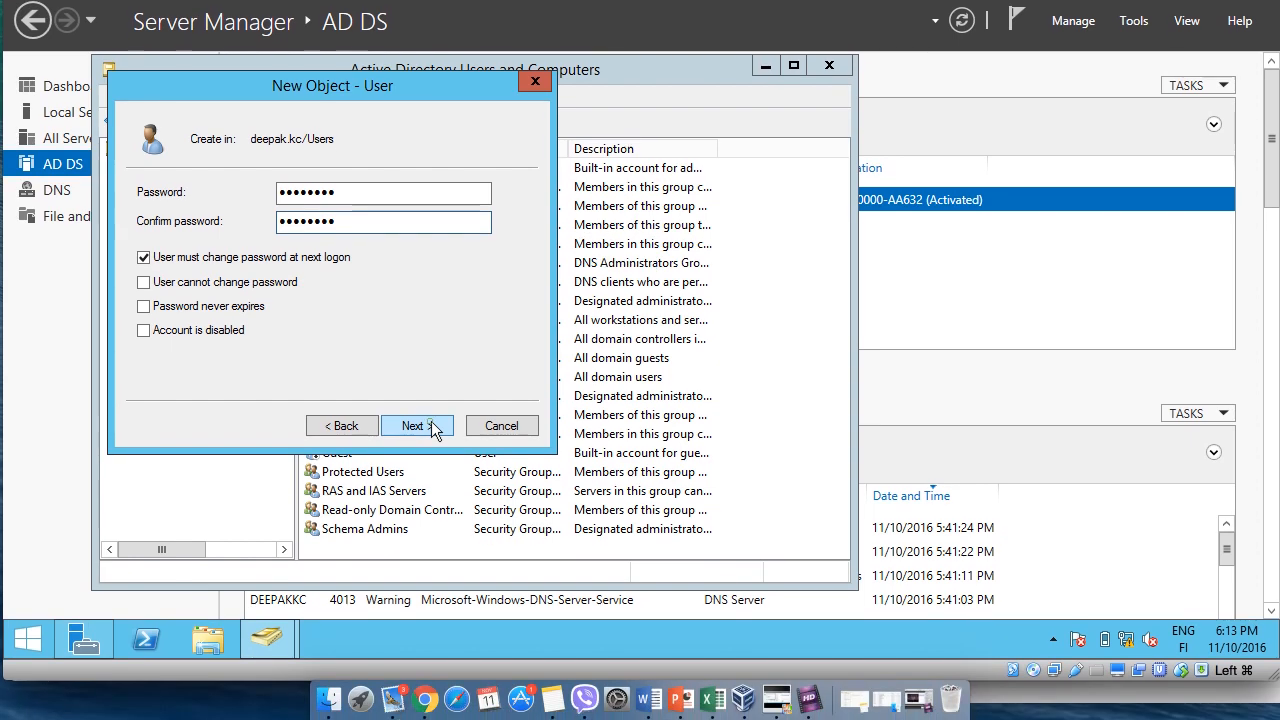
# Finish creating the user account and close Active Directory Users and Computers.
pyautogui.click(428, 500)
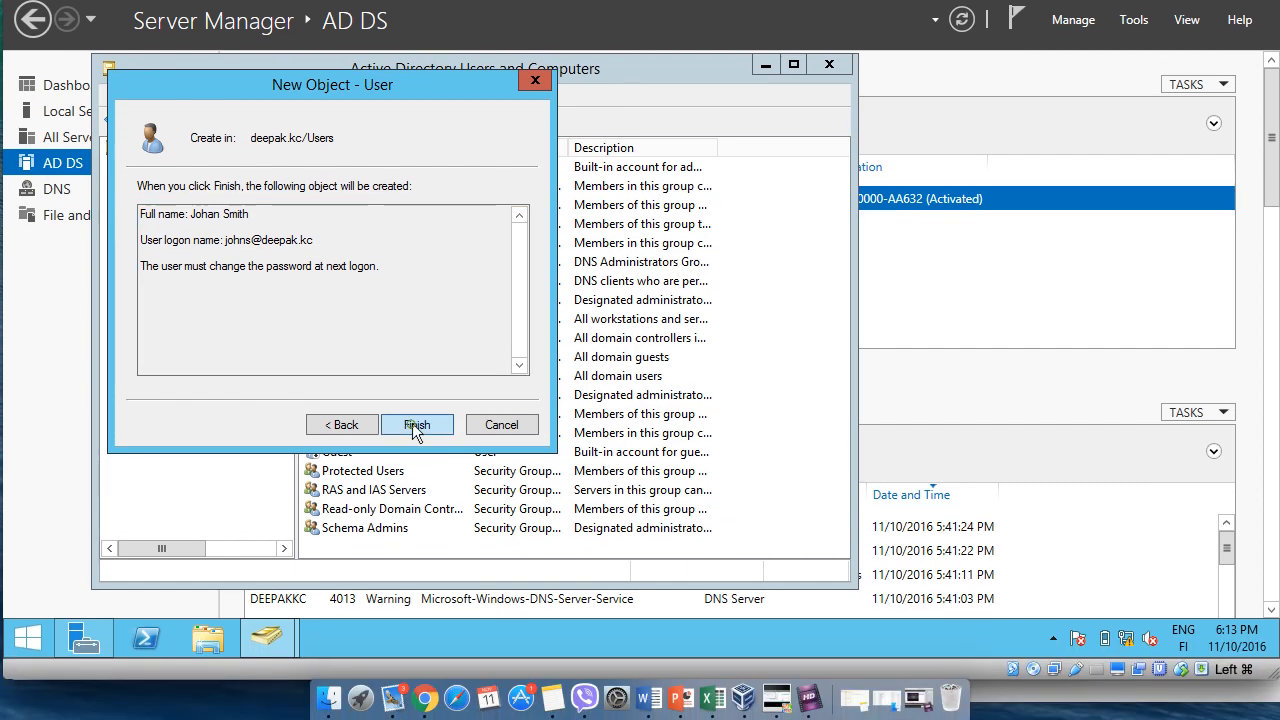
pyautogui.click(417, 503)
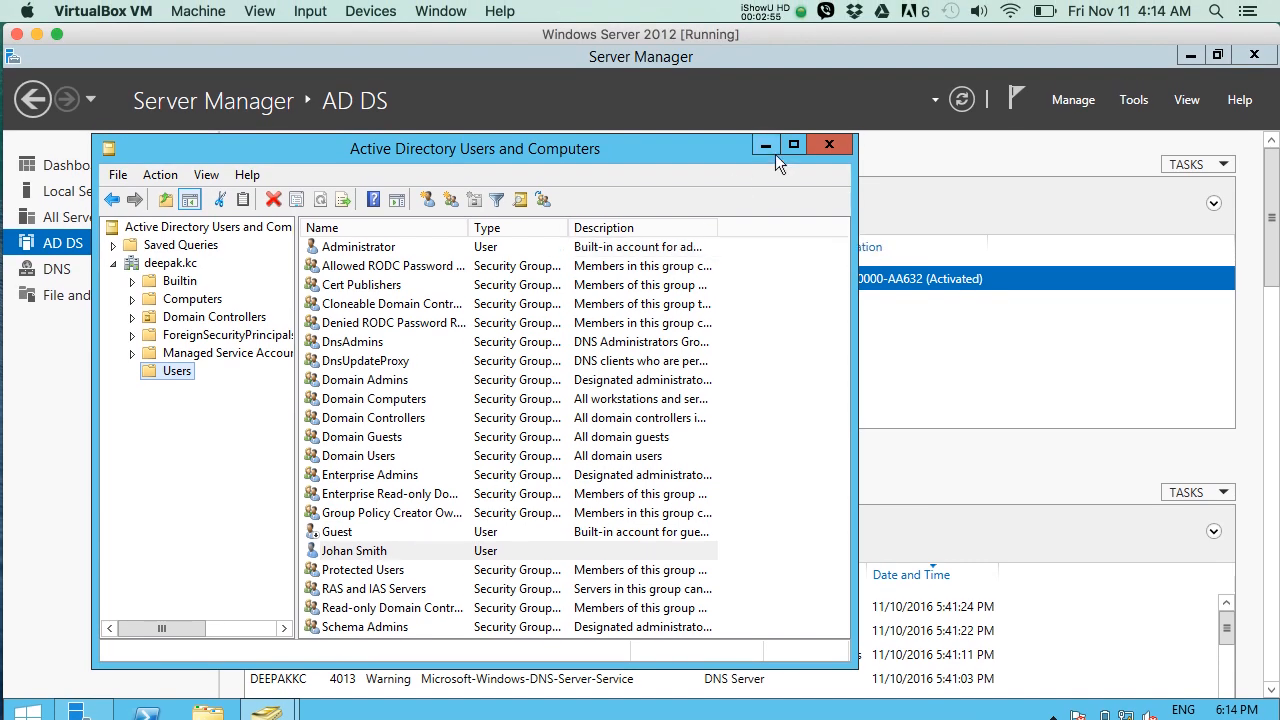
pyautogui.click(826, 146)
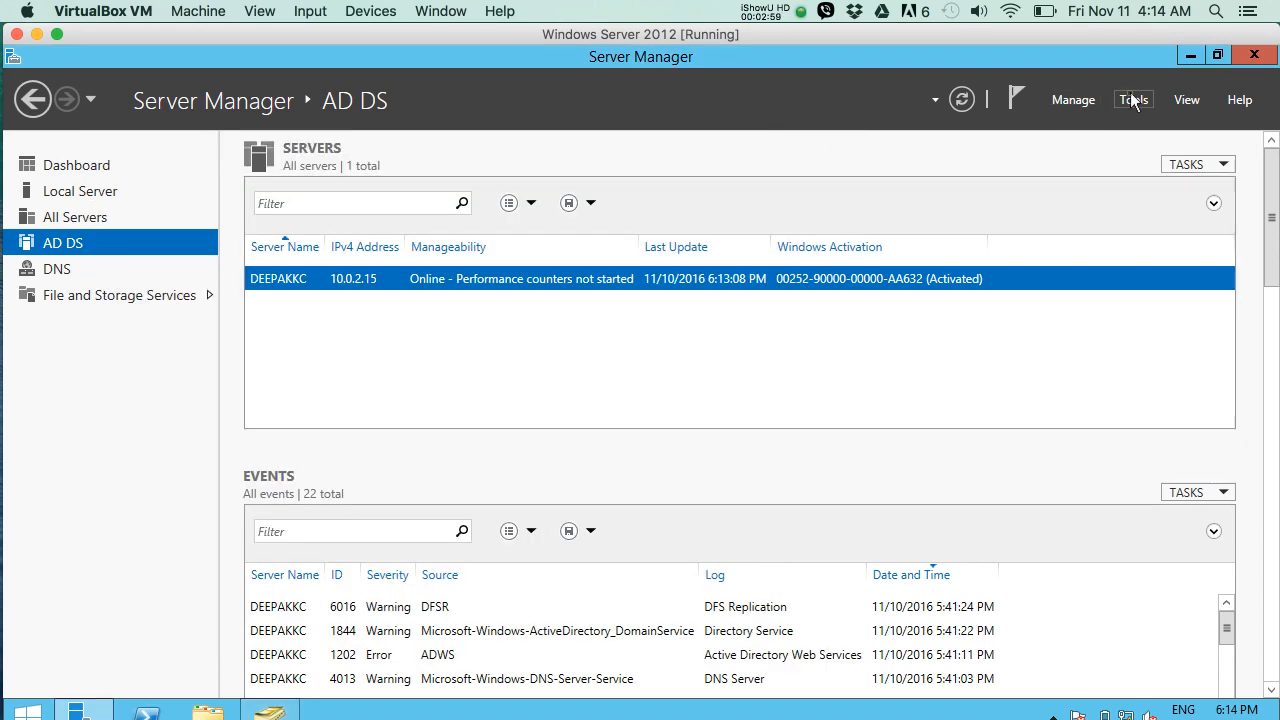
# Open Active Directory Administrative Center, show the local domain and enlarge the window.
pyautogui.click(1134, 100)
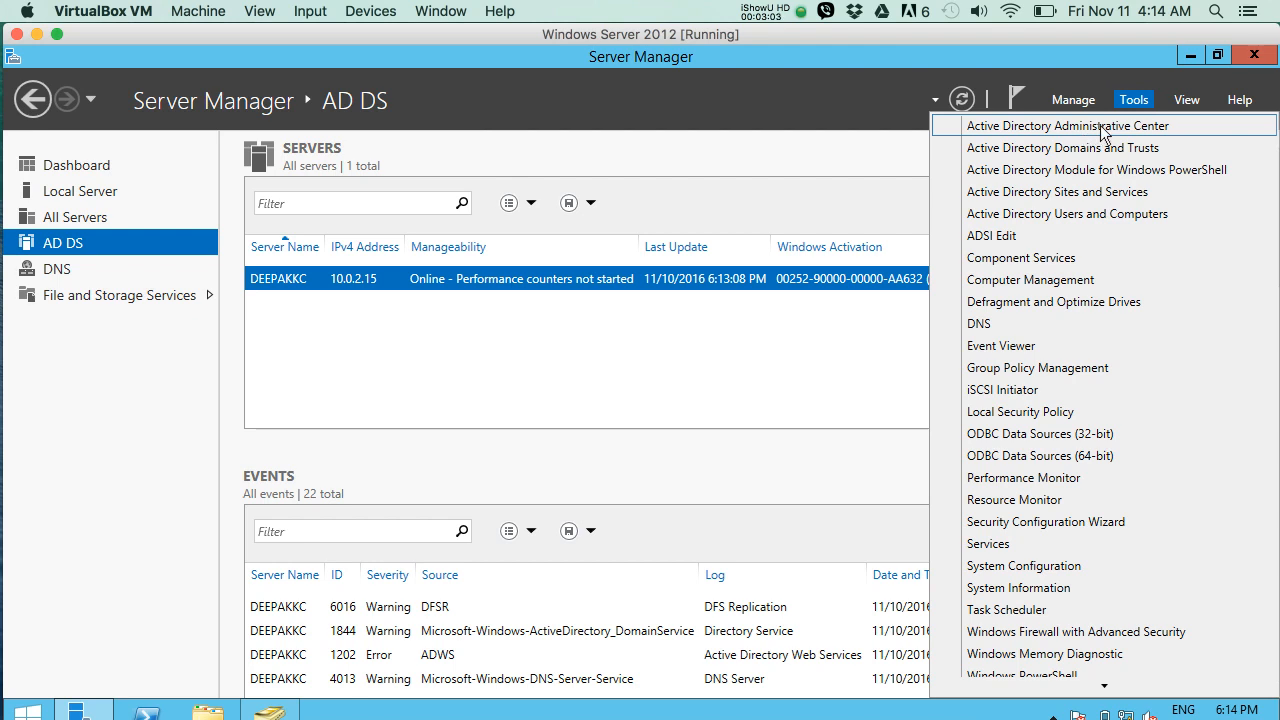
pyautogui.click(1100, 127)
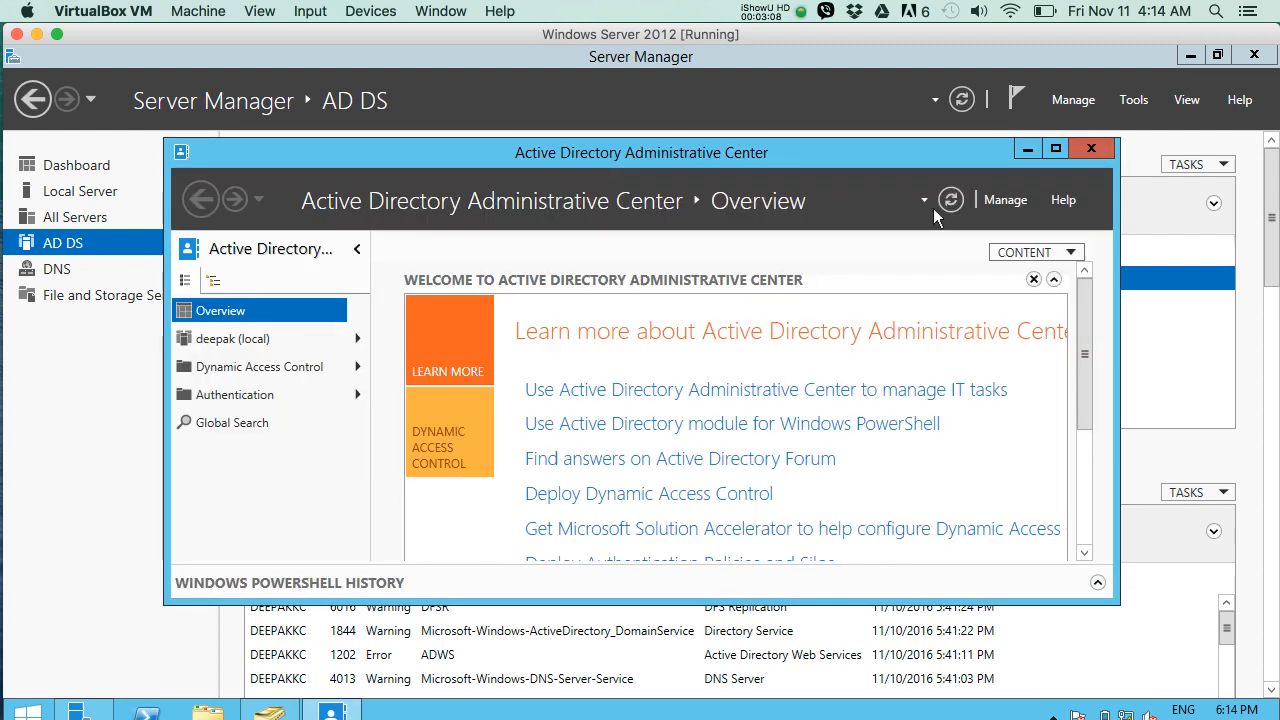
pyautogui.click(226, 340)
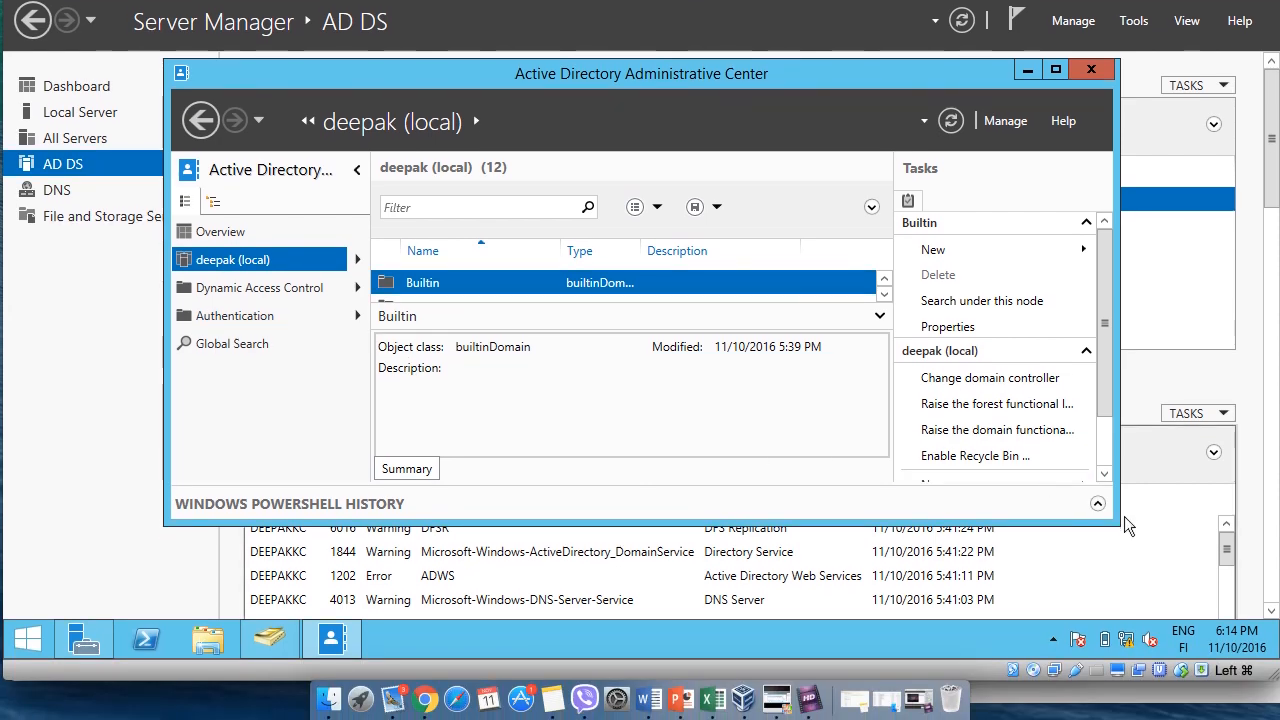
pyautogui.moveTo(1113, 521); pyautogui.dragTo(1256, 610)
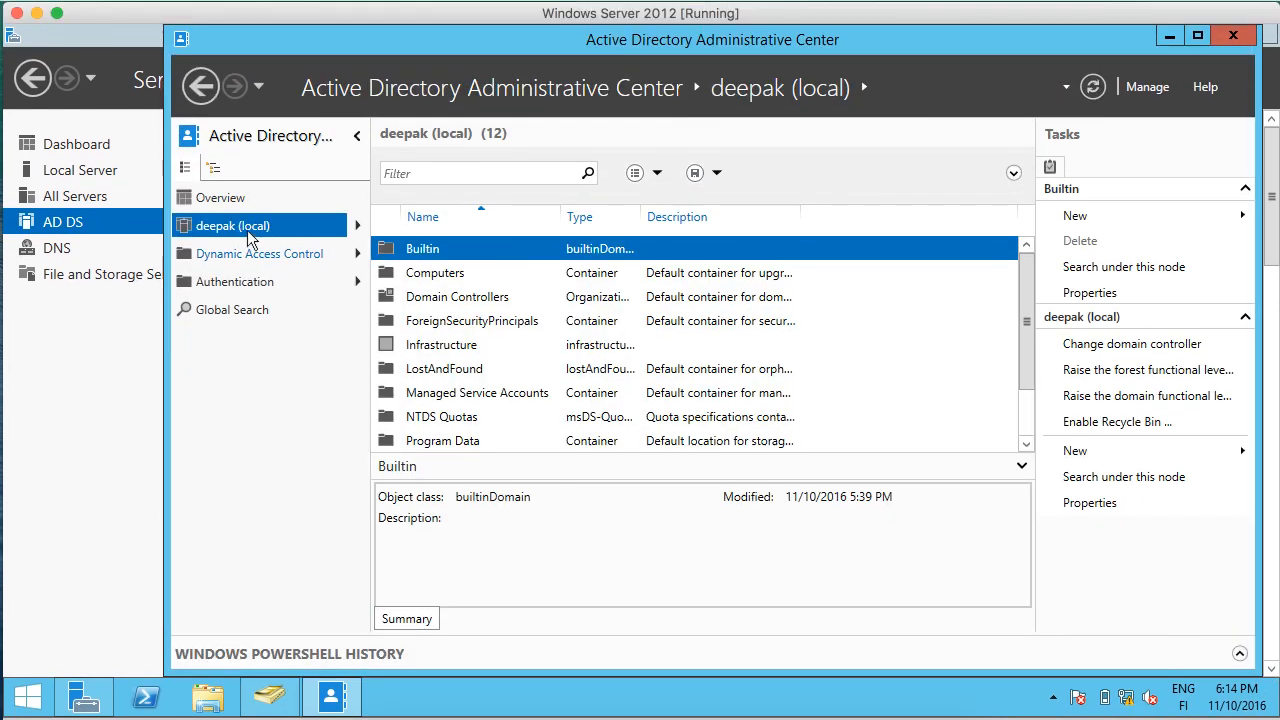
# Open the Users container of the local domain in Active Directory Administrative Center.
pyautogui.click(247, 230)
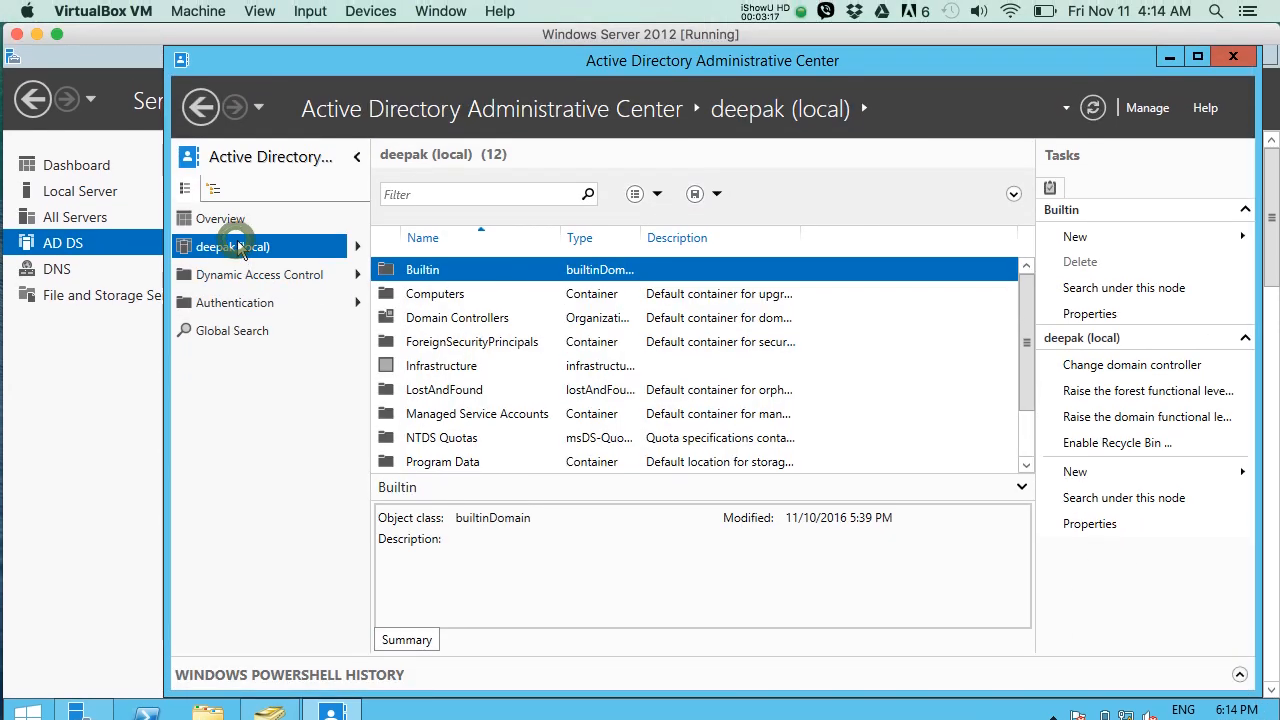
pyautogui.click(360, 248)
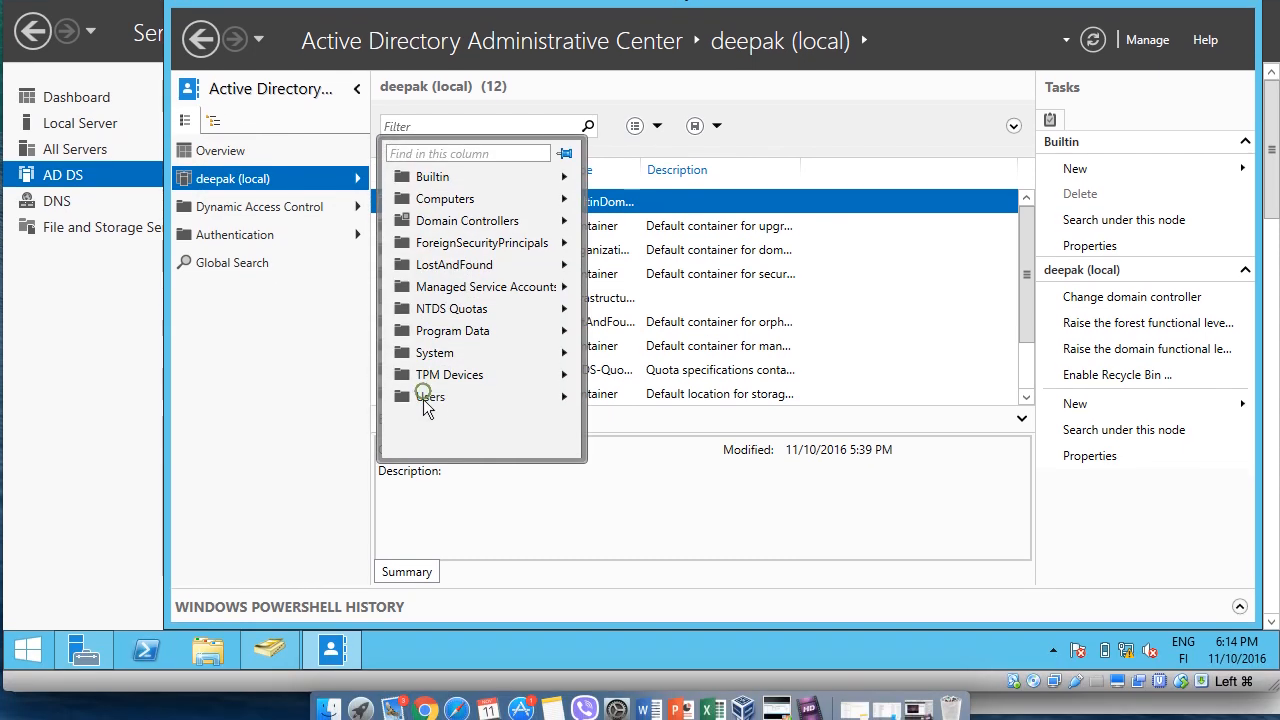
pyautogui.click(422, 452)
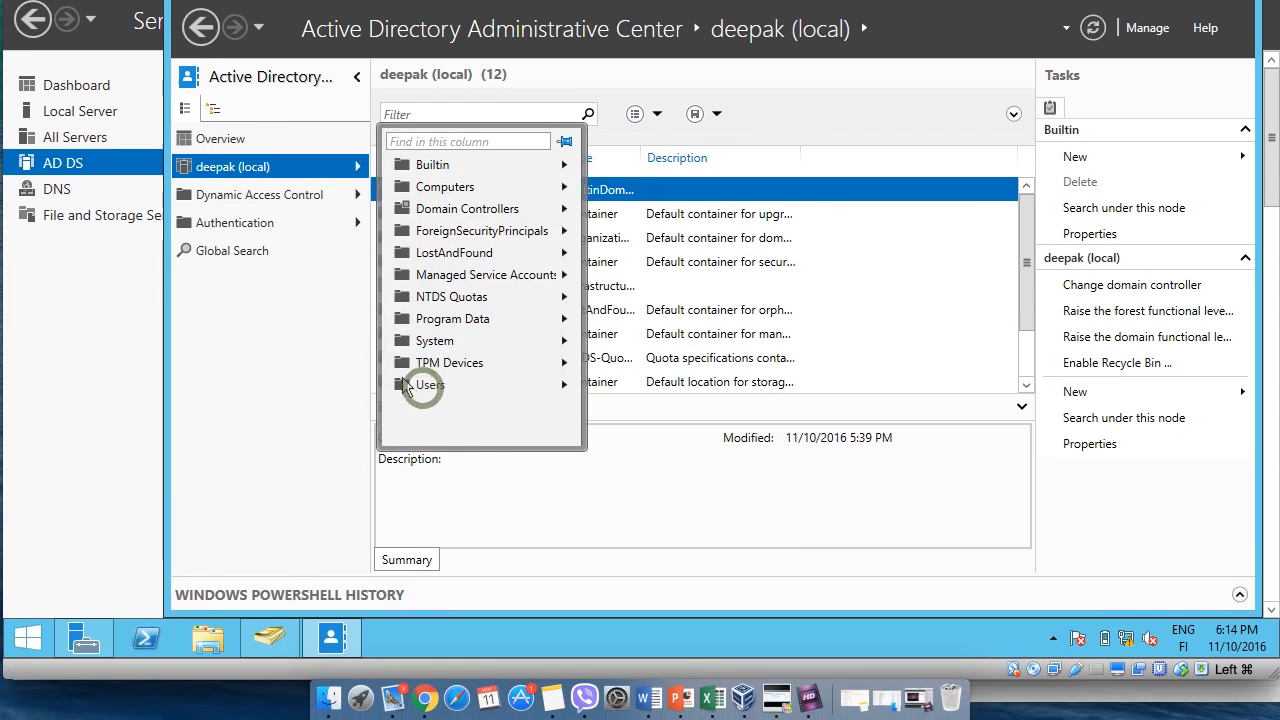
pyautogui.click(897, 511)
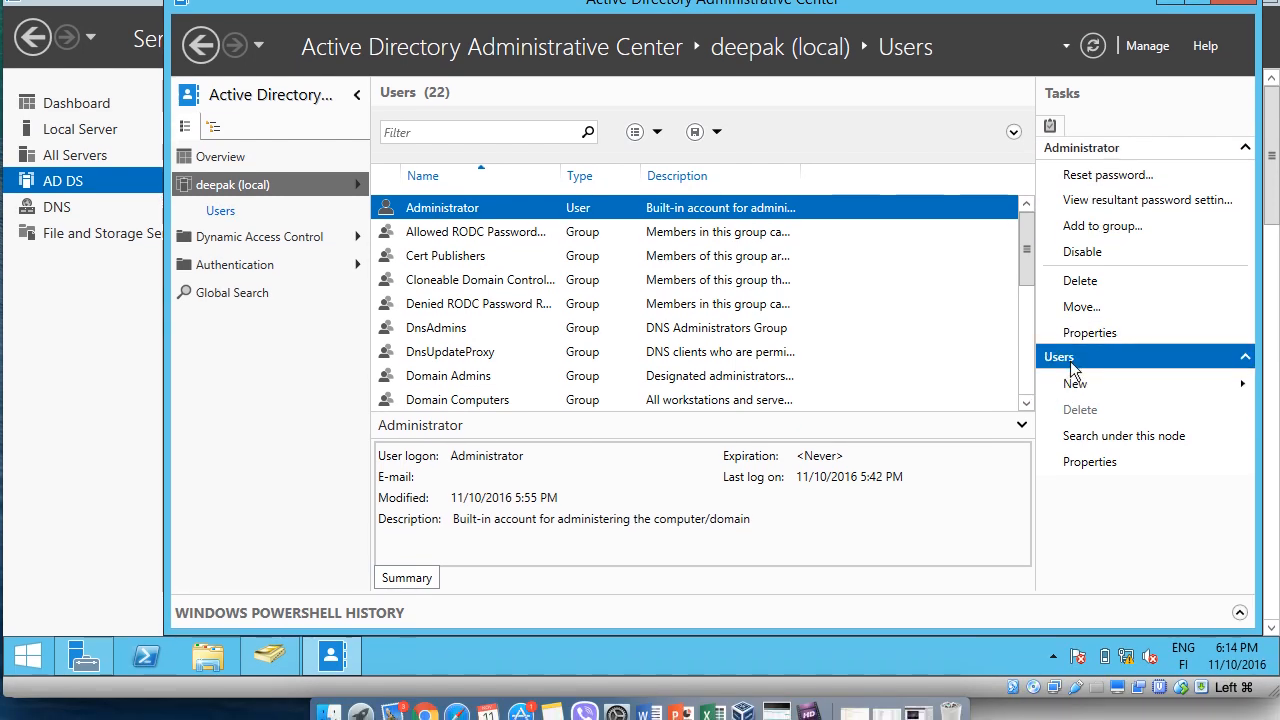
# Start a new user in the Users container and enable protection from accidental deletion.
pyautogui.click(1077, 386)
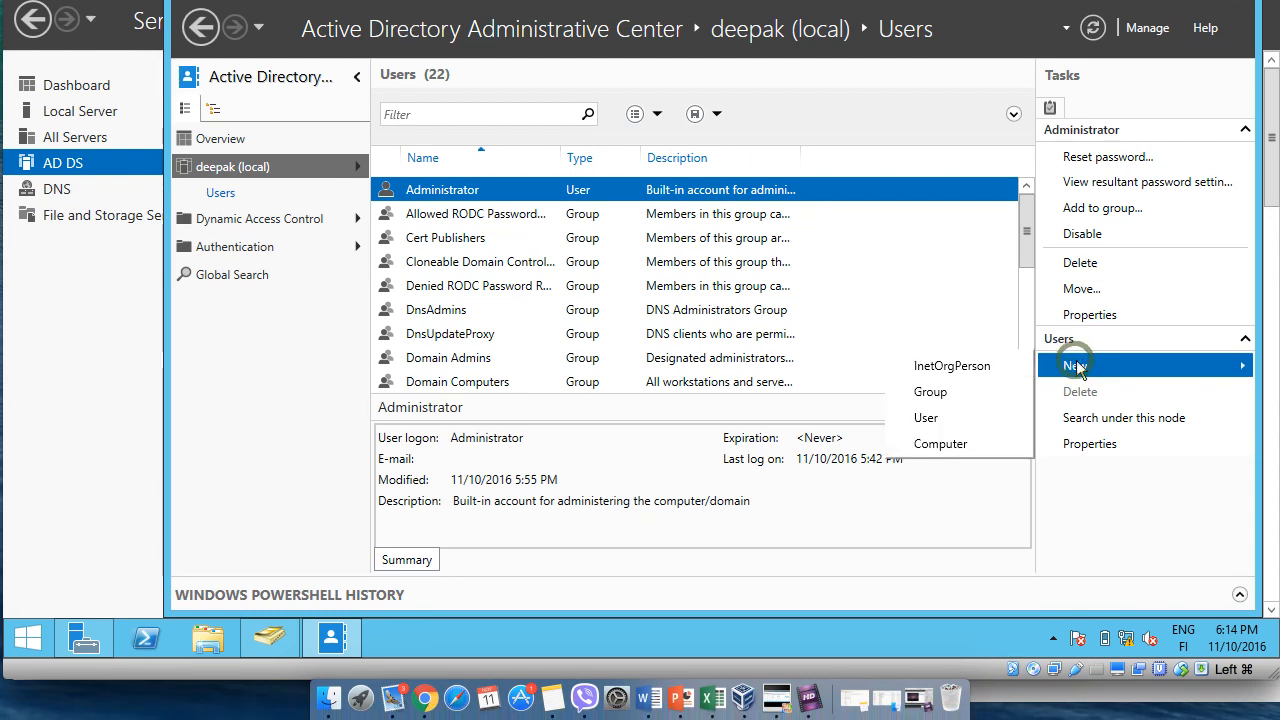
pyautogui.click(956, 422)
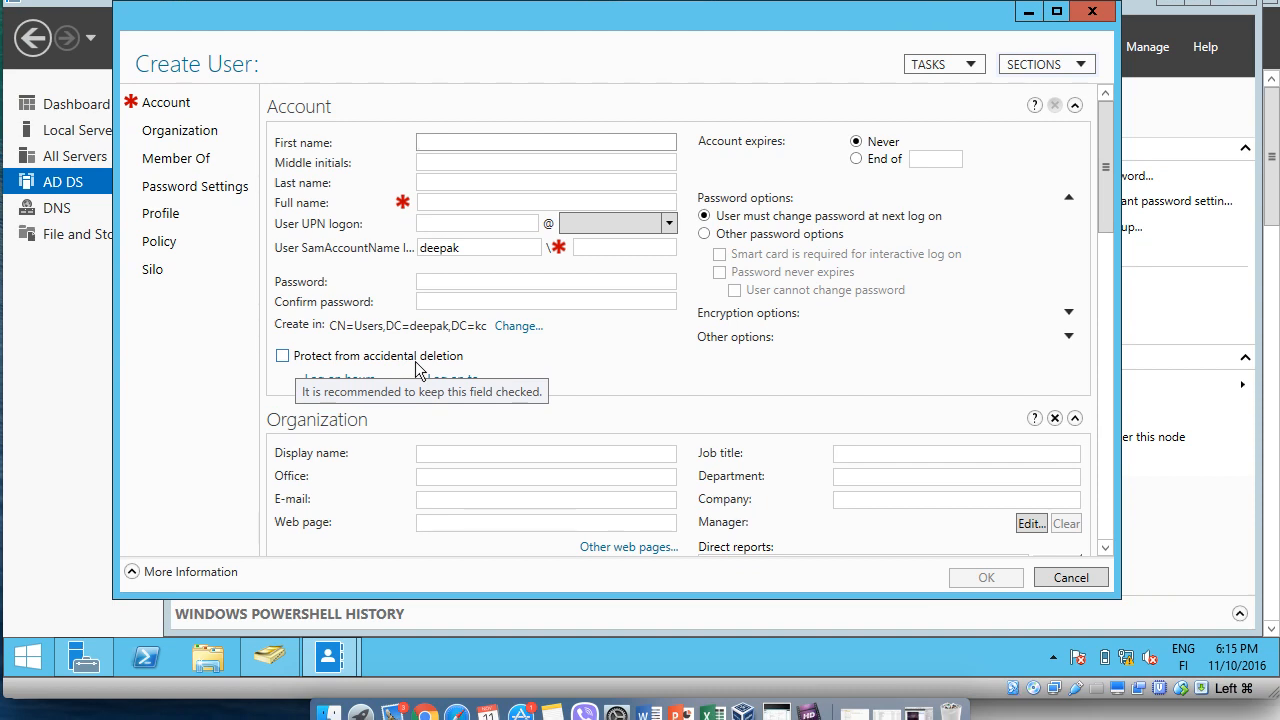
pyautogui.click(283, 356)
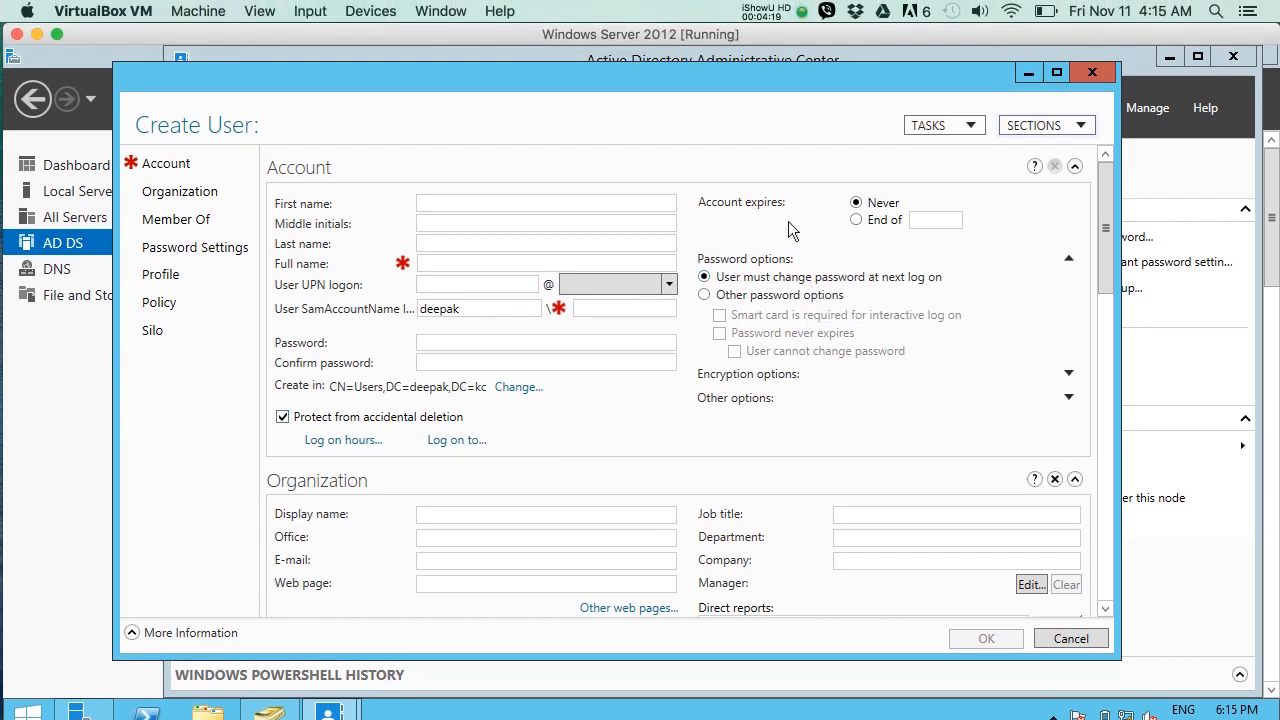
# Try the end-date account expiry option, review the Organization and Member Of sections, and discard the new user form.
pyautogui.click(857, 221)
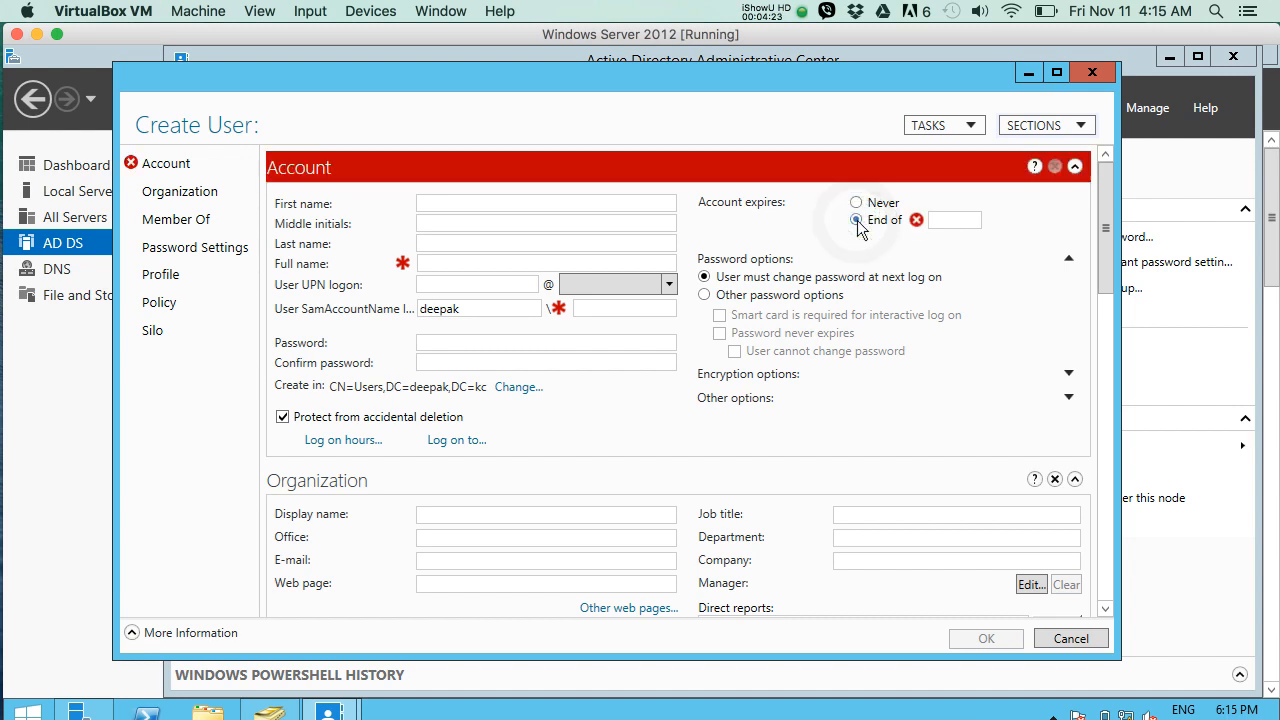
pyautogui.click(958, 220)
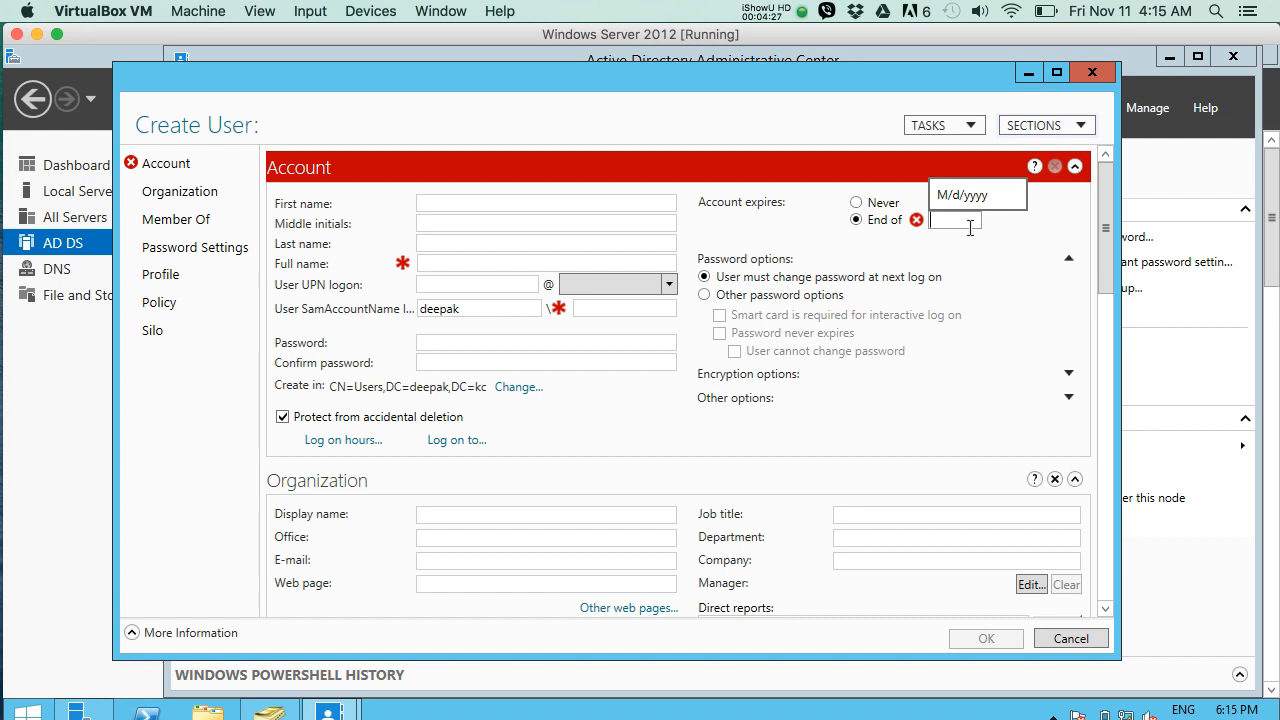
pyautogui.scroll(-2, 767, 434)
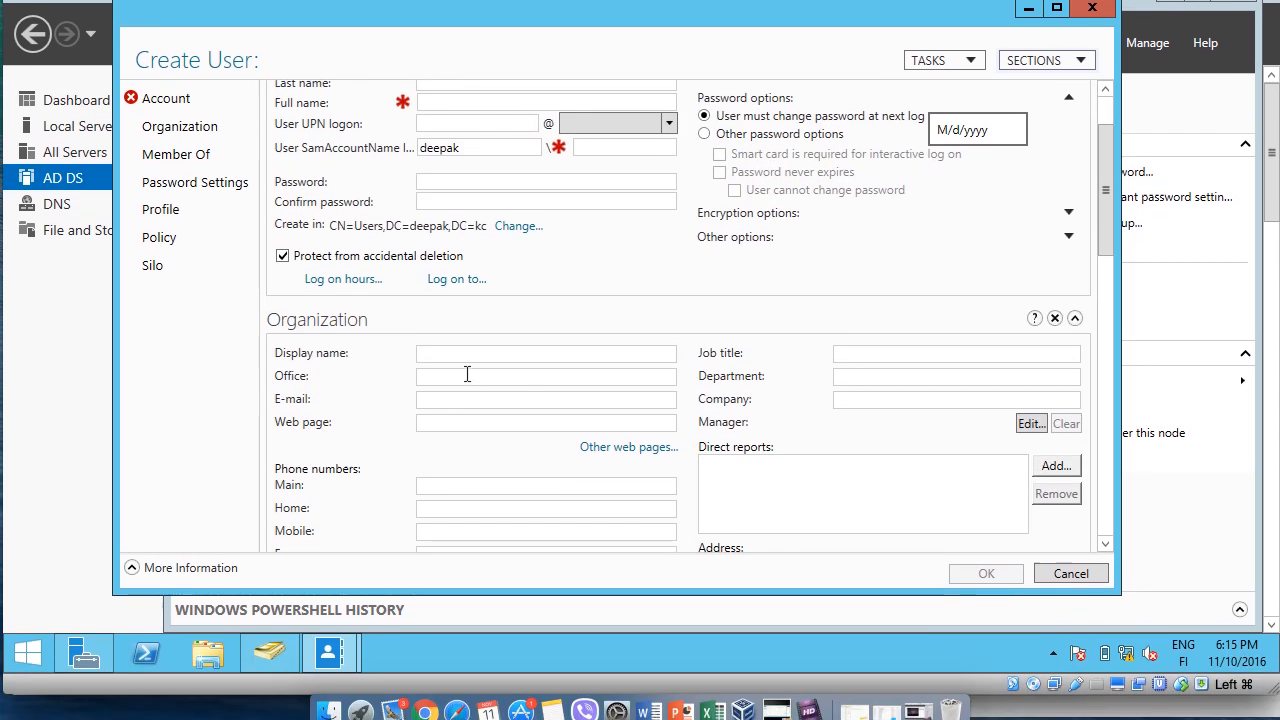
pyautogui.scroll(-8, 464, 367)
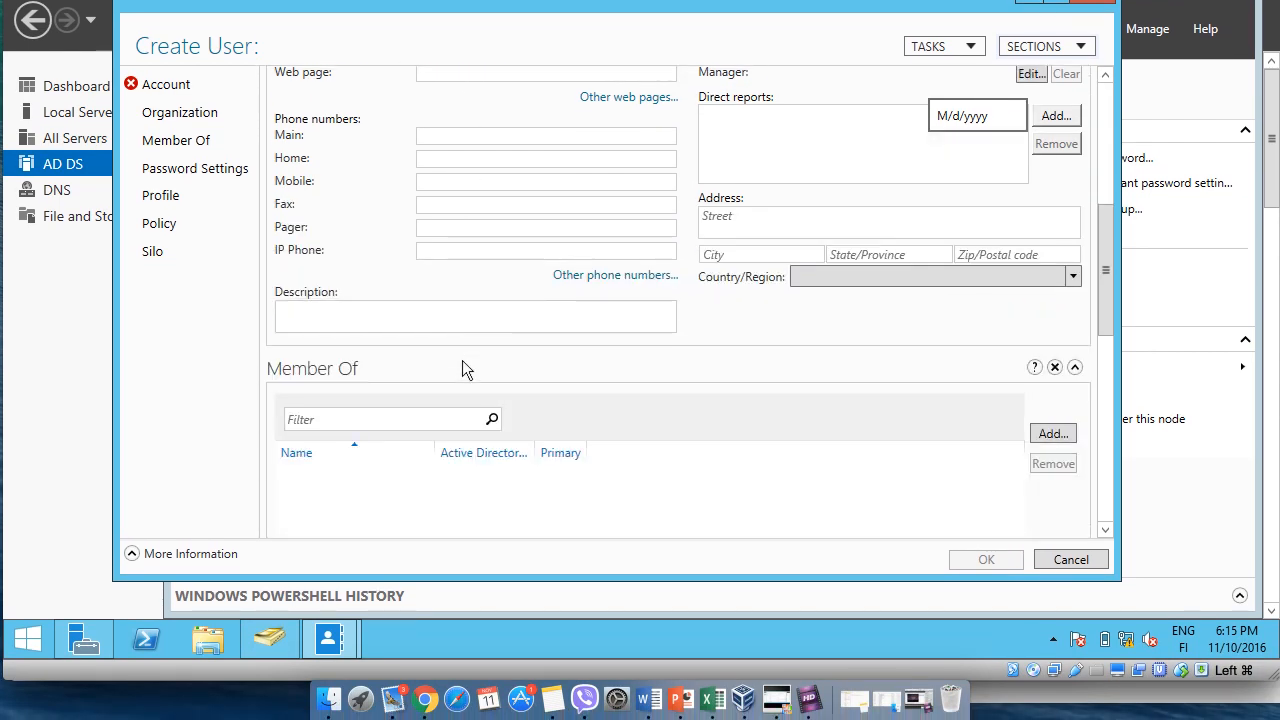
pyautogui.scroll(-1, 462, 368)
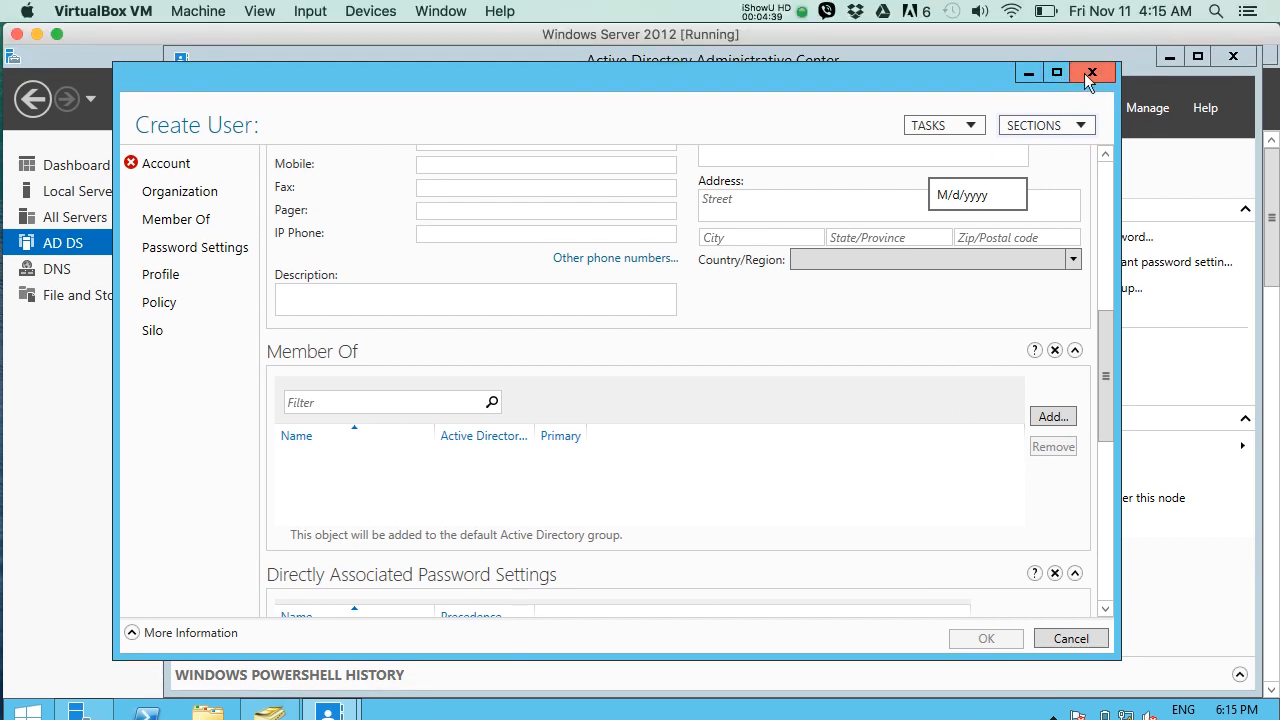
pyautogui.click(1091, 74)
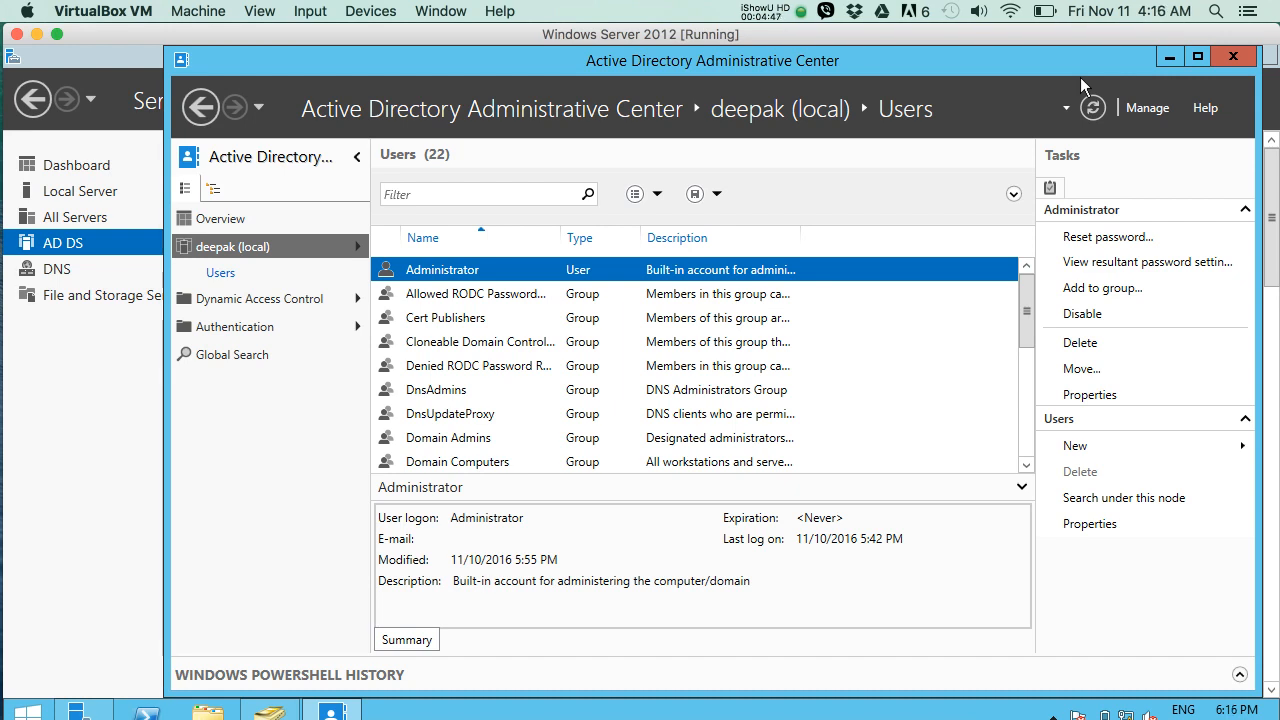
pyautogui.click(795, 13)
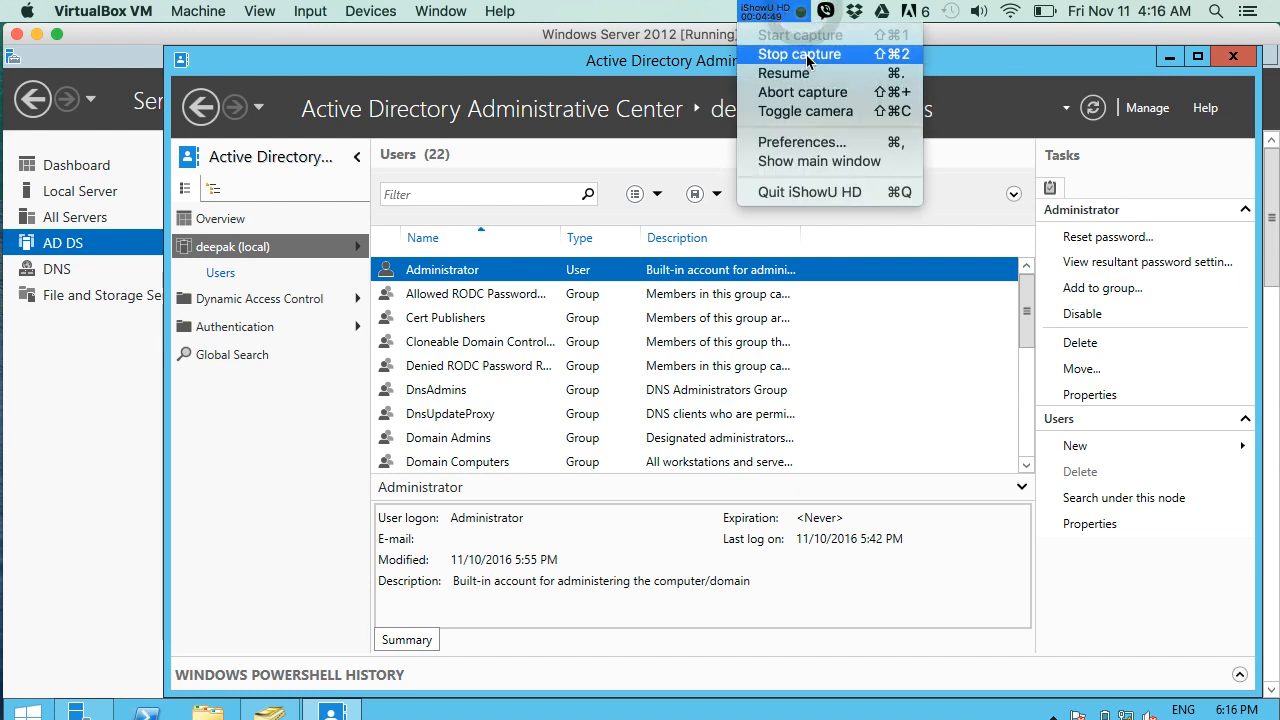